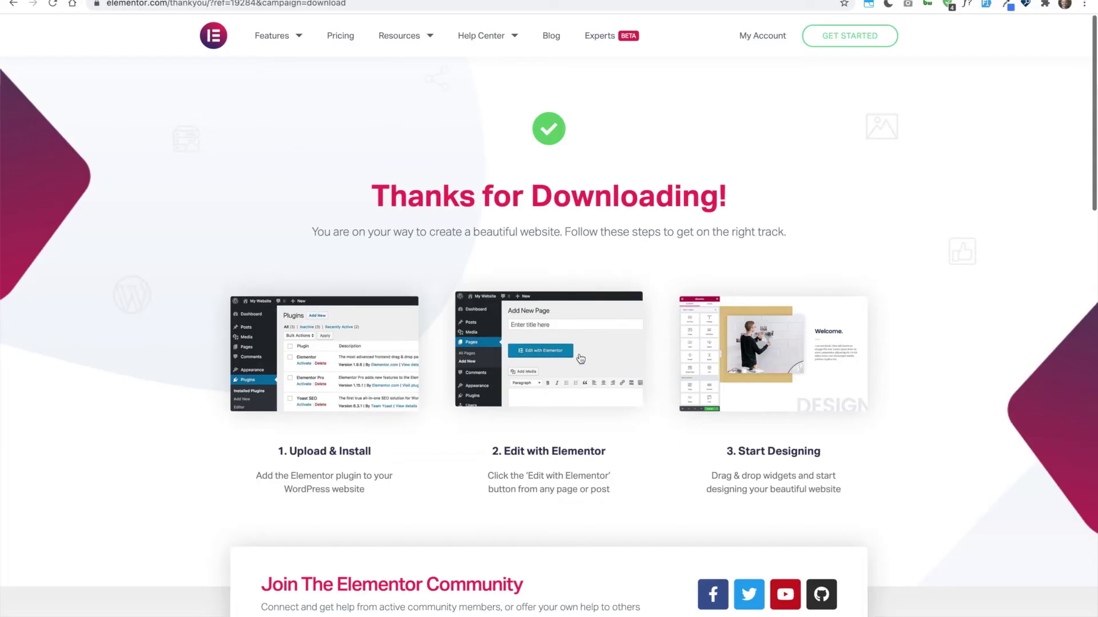
# - Browse Elementor's thank-you, widgets and template demo pages, ending on the online-courses template demo
pyautogui.scroll(-15, 767, 343)
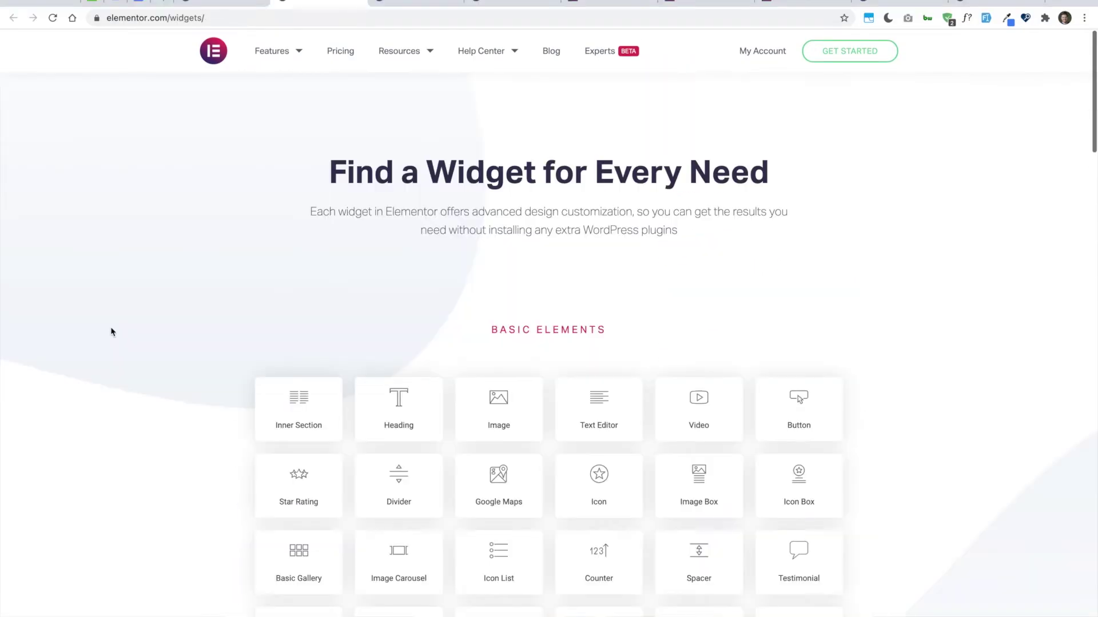
pyautogui.scroll(-4, 112, 332)
pyautogui.scroll(-16, 112, 332)
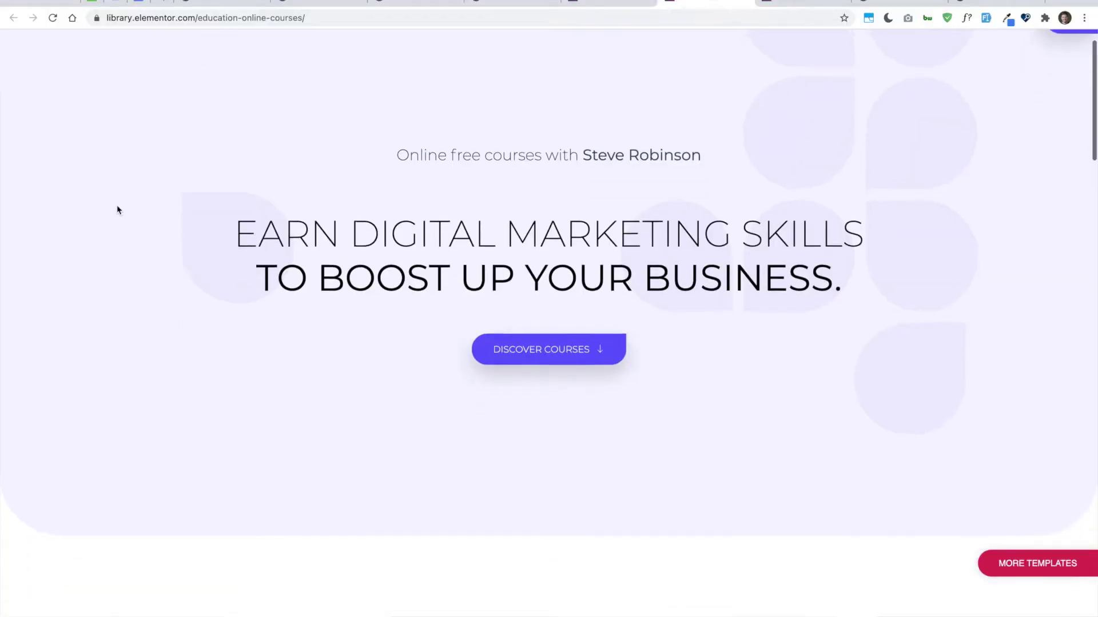
pyautogui.scroll(-13, 117, 205)
pyautogui.scroll(-17, 206, 180)
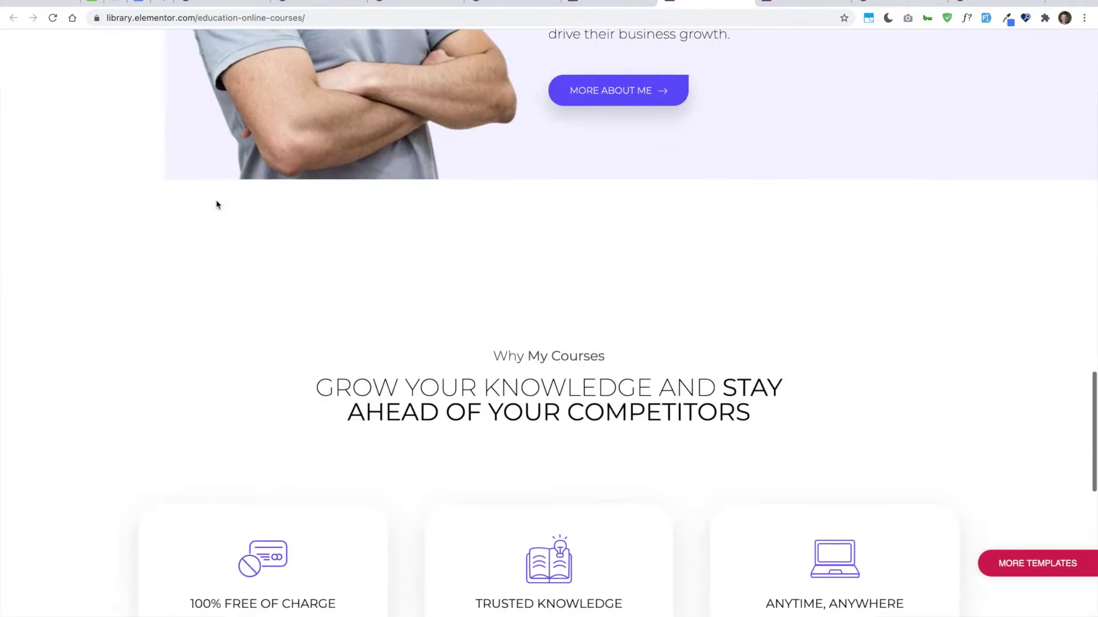
pyautogui.scroll(-14, 217, 205)
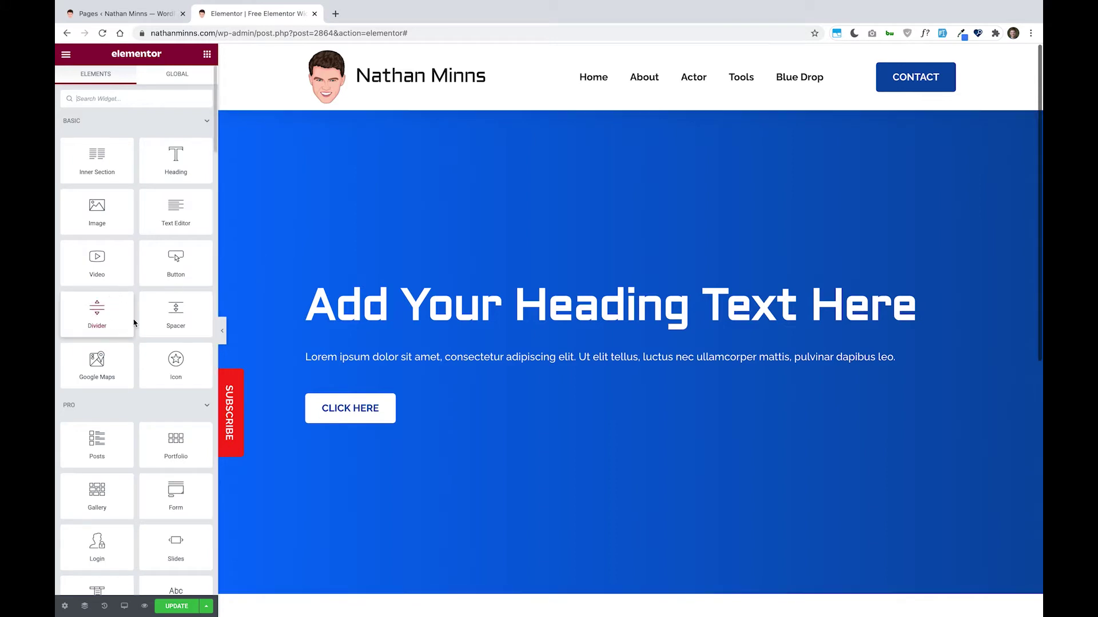
# - Place a Divider widget under the hero heading and color its line with the White global color
pyautogui.moveTo(96, 309); pyautogui.dragTo(529, 331)
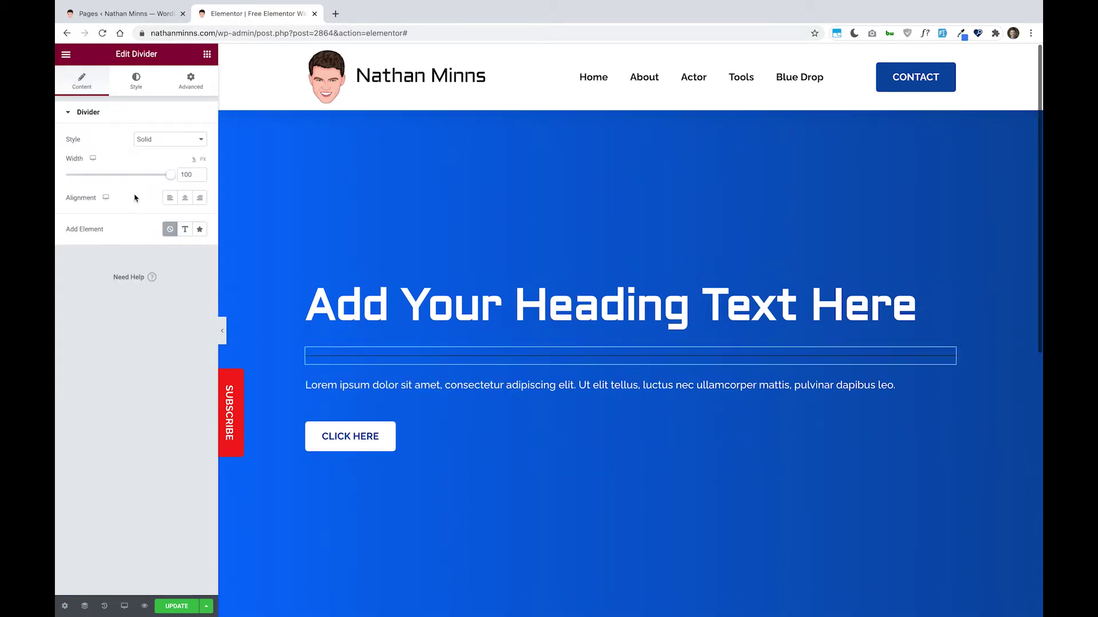
pyautogui.click(142, 95)
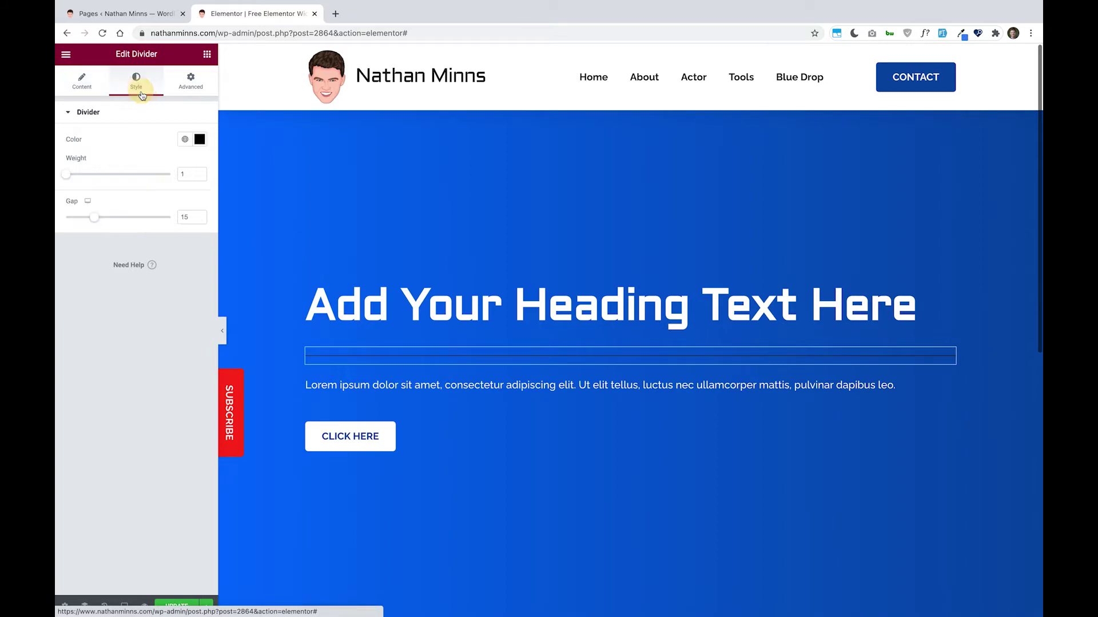
pyautogui.click(190, 142)
pyautogui.click(139, 292)
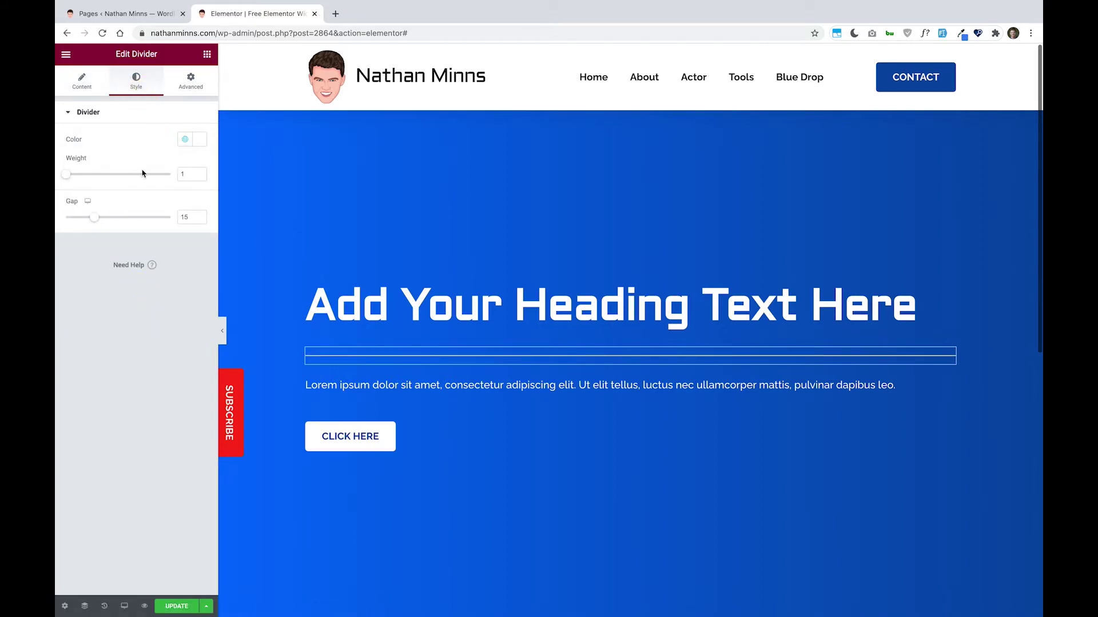
# - Set the divider weight to 3 and clear its Gap value
pyautogui.moveTo(69, 179); pyautogui.dragTo(91, 179)
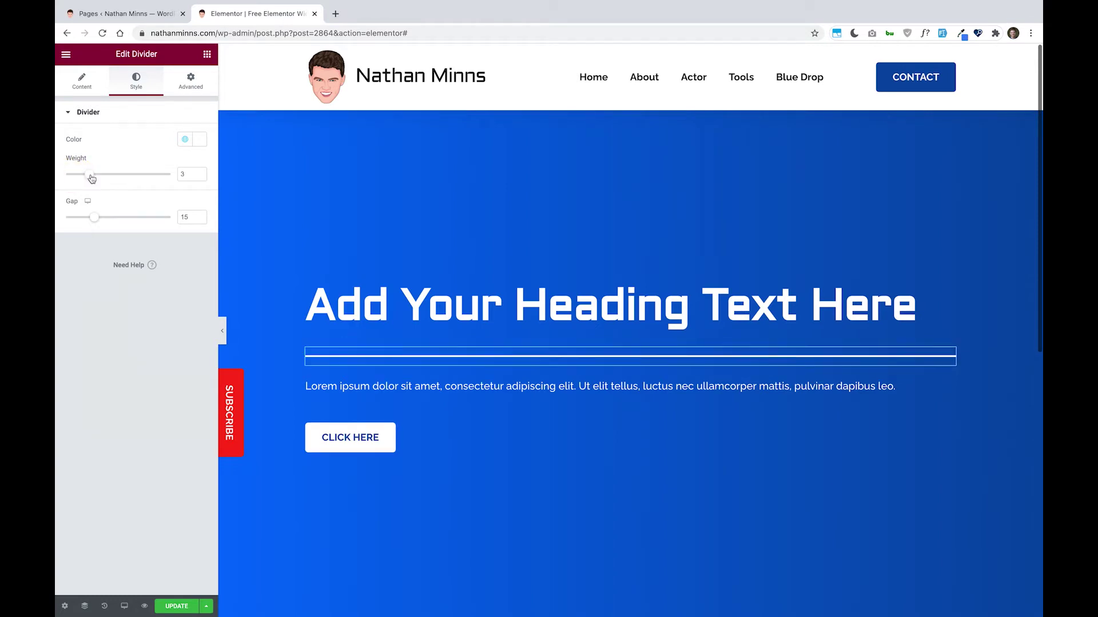
pyautogui.moveTo(96, 221); pyautogui.dragTo(57, 233)
pyautogui.click(189, 216)
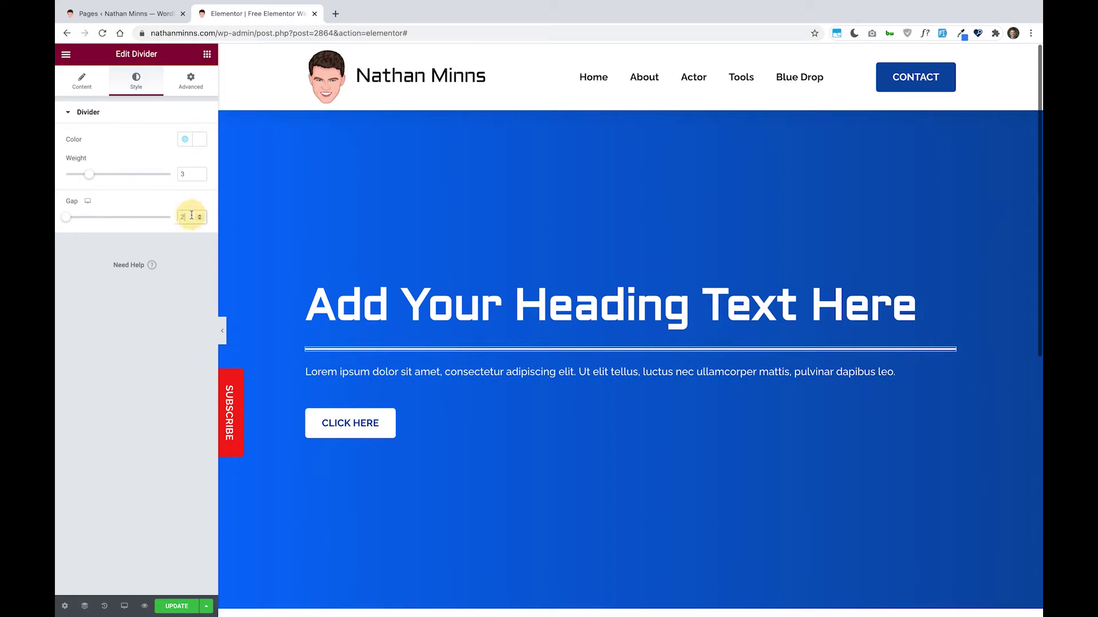
pyautogui.press('BackSpace')
pyautogui.click(80, 85)
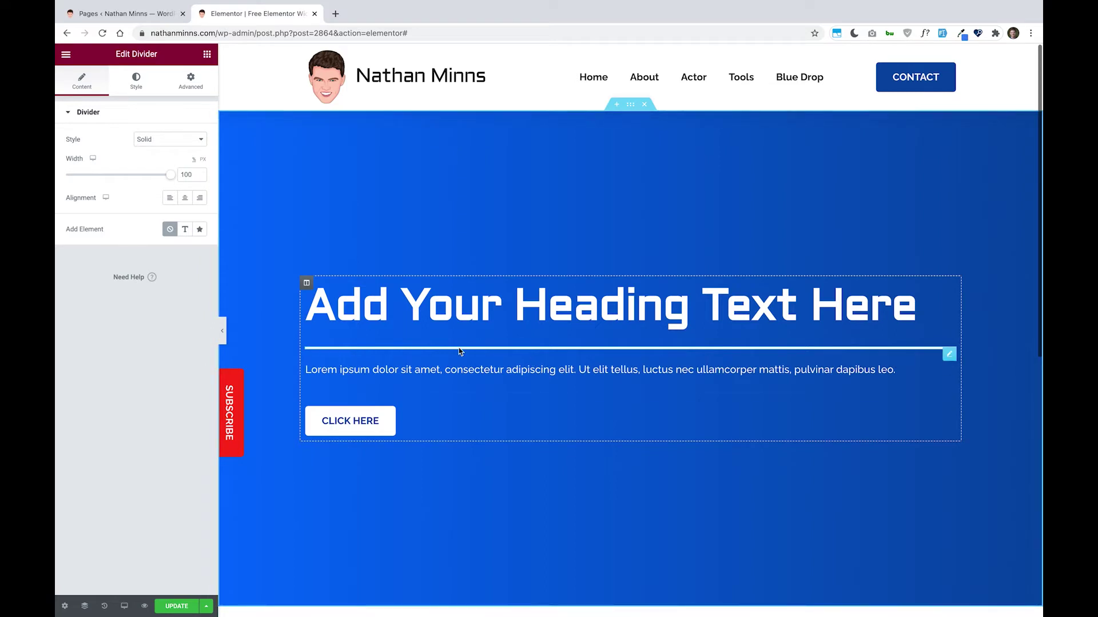
pyautogui.click(158, 140)
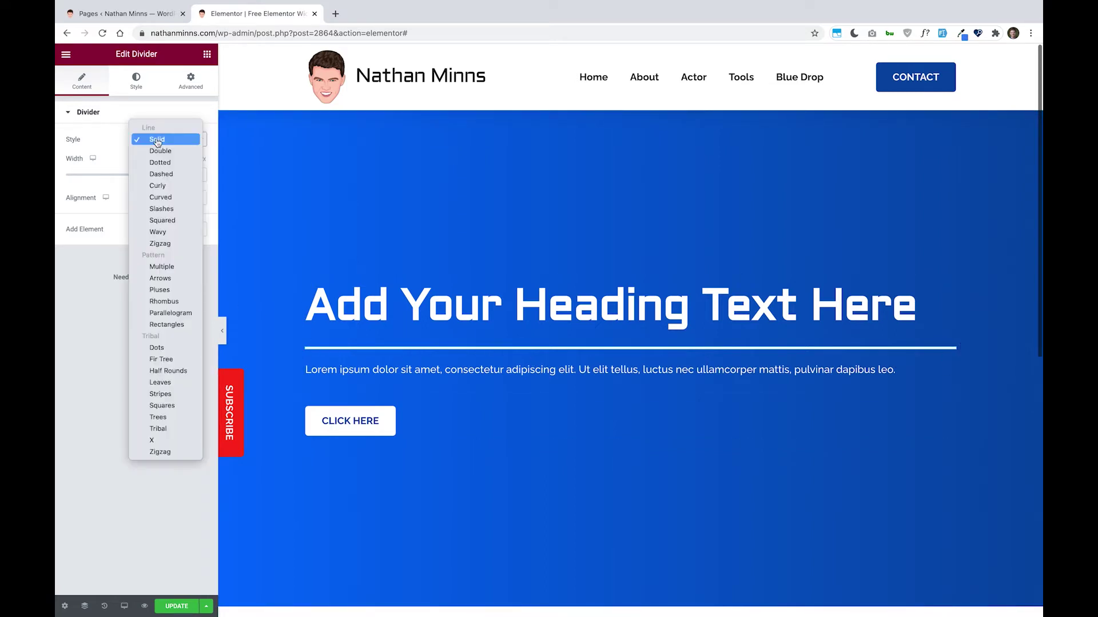
pyautogui.click(160, 163)
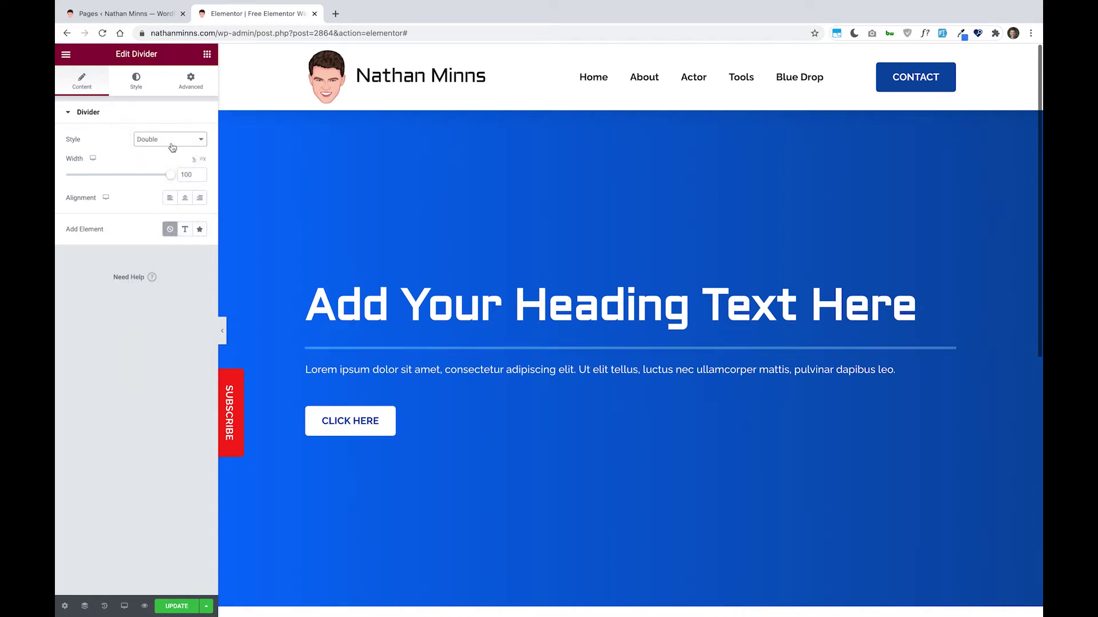
pyautogui.click(168, 143)
pyautogui.click(161, 152)
pyautogui.click(168, 141)
pyautogui.click(171, 150)
pyautogui.click(174, 142)
pyautogui.click(179, 147)
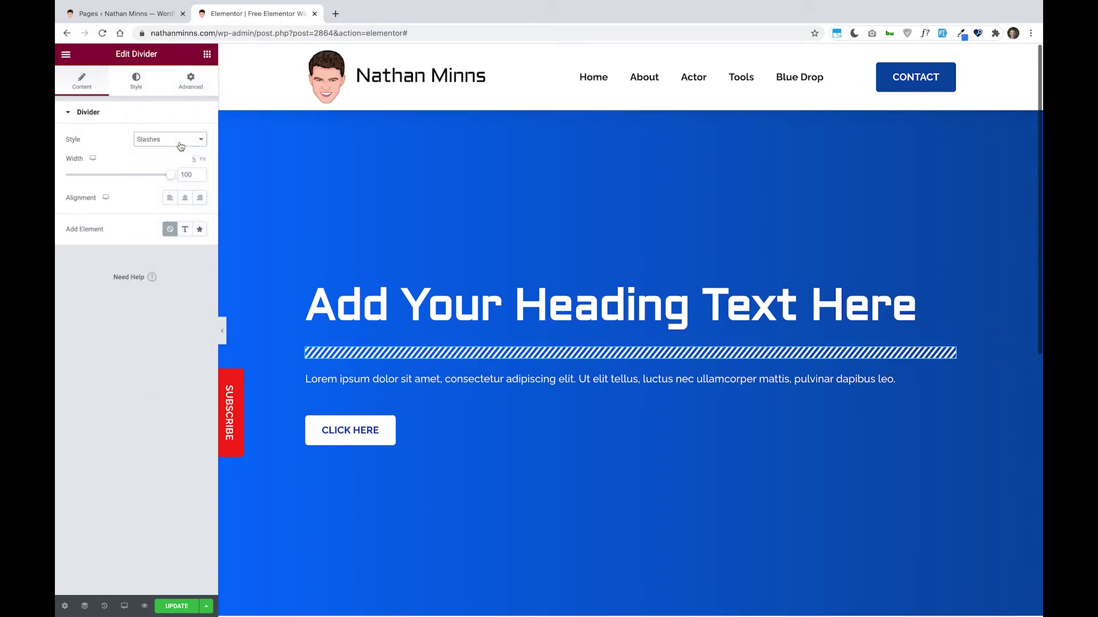
pyautogui.click(180, 145)
pyautogui.click(182, 148)
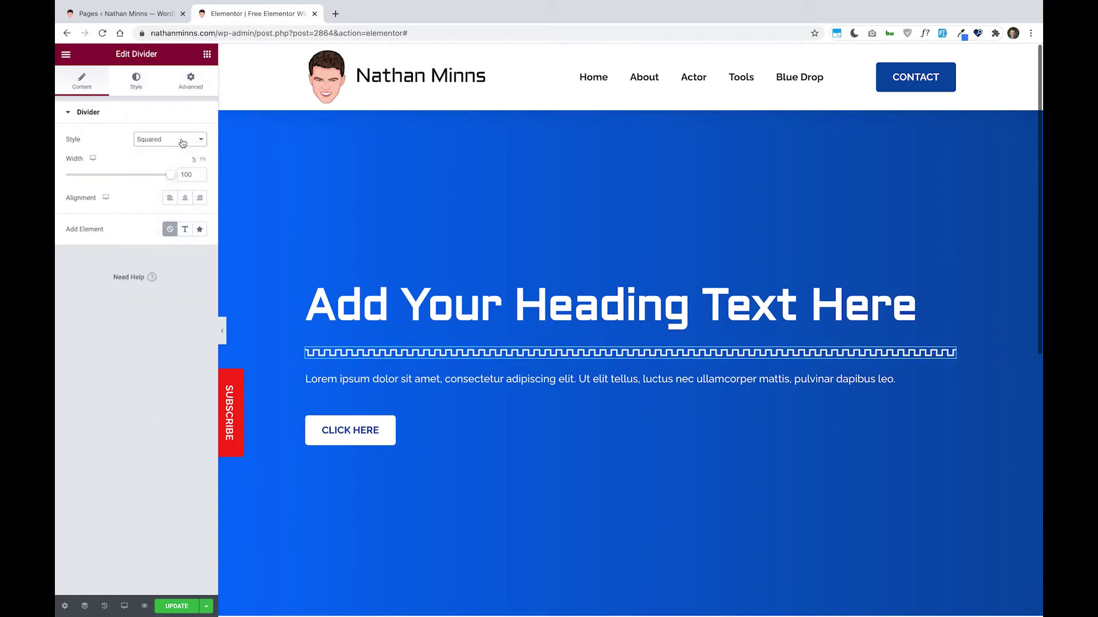
pyautogui.click(183, 143)
pyautogui.click(183, 152)
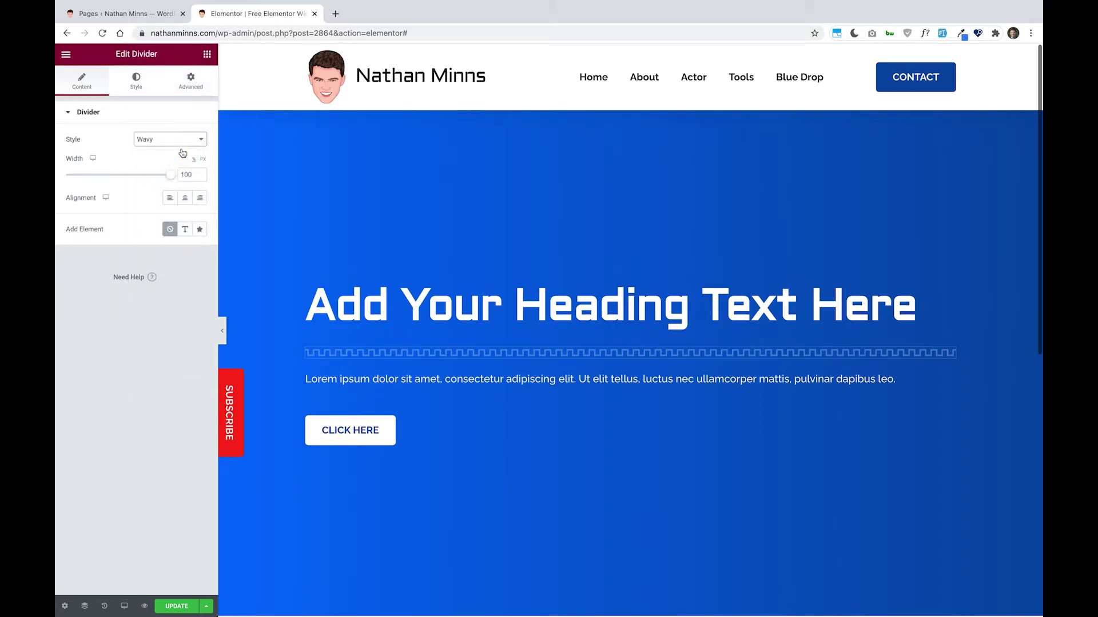
pyautogui.click(183, 152)
pyautogui.click(182, 150)
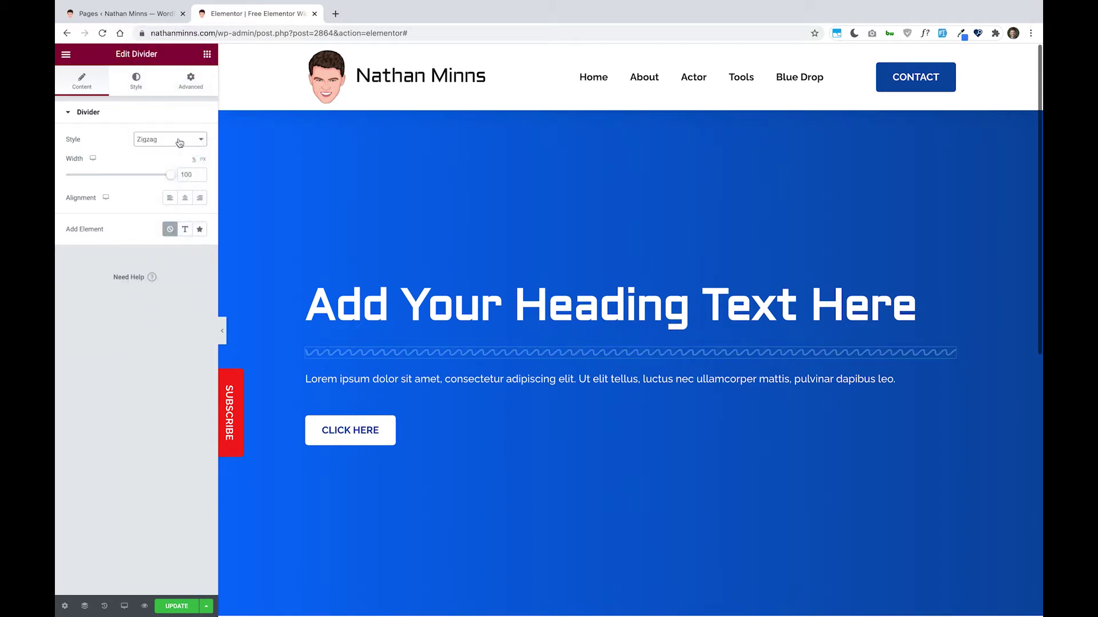
pyautogui.click(180, 142)
pyautogui.click(188, 147)
pyautogui.click(186, 141)
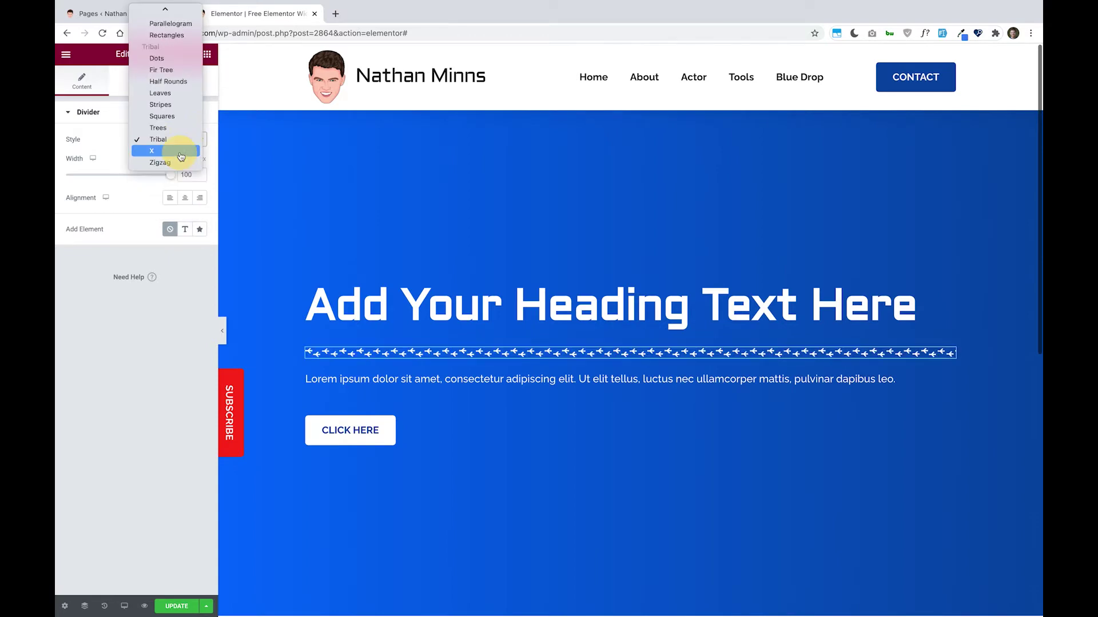
pyautogui.click(180, 152)
pyautogui.click(176, 143)
pyautogui.click(171, 152)
pyautogui.click(163, 140)
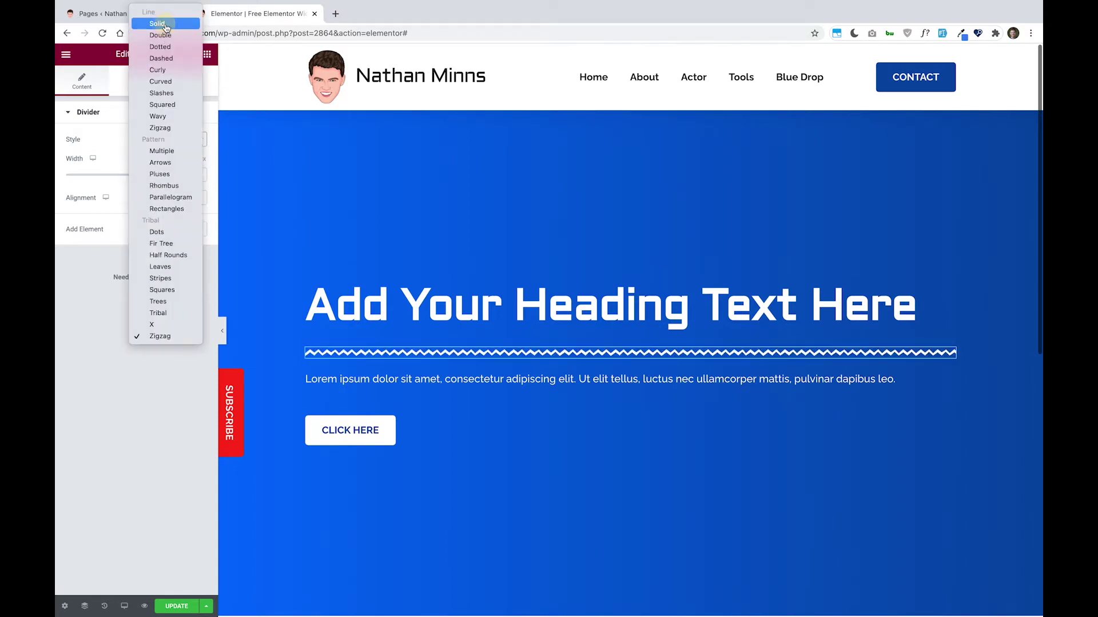
pyautogui.click(166, 25)
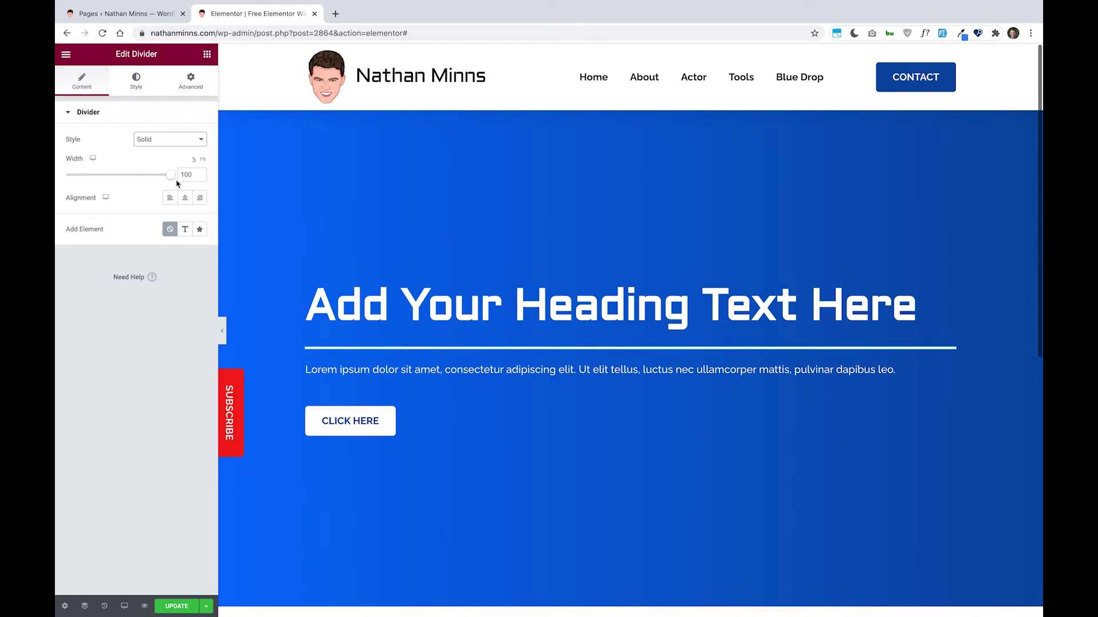
# - Make the divider 58% wide and align it to the left
pyautogui.moveTo(173, 180); pyautogui.dragTo(129, 189)
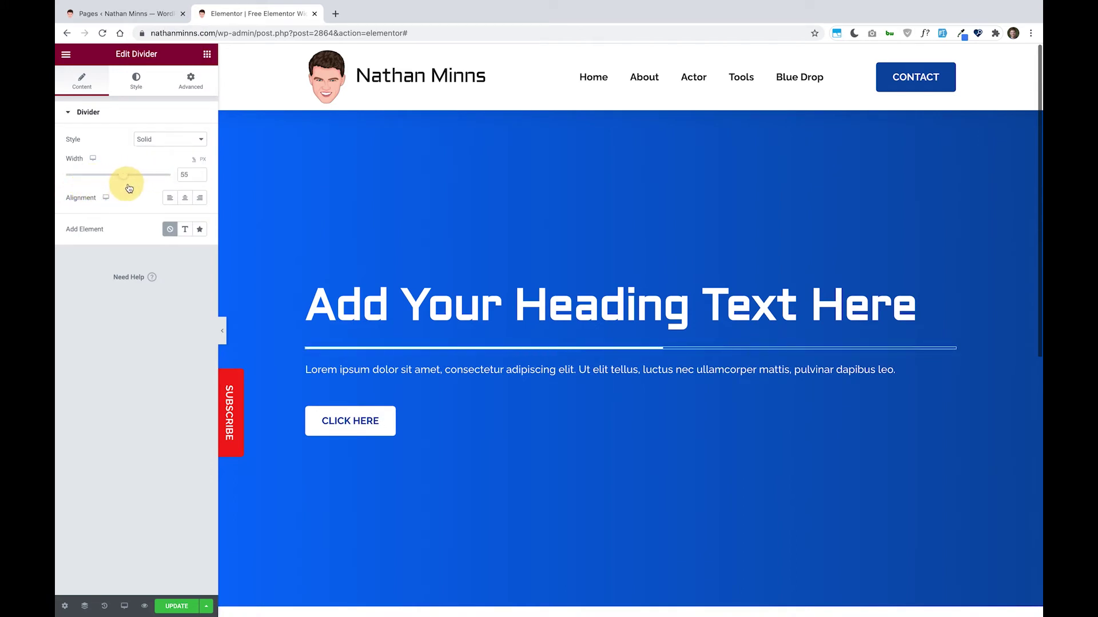
pyautogui.click(184, 199)
pyautogui.click(170, 197)
pyautogui.click(200, 198)
pyautogui.click(165, 201)
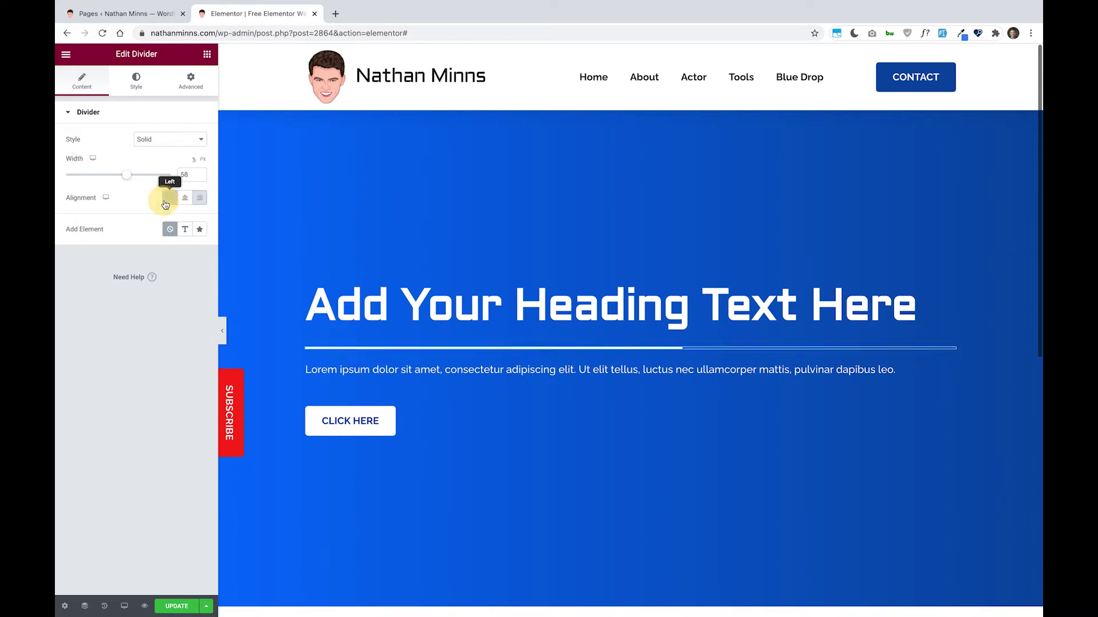
# - Add a Text element to the divider, replacing 'Divider' with the site owner's name
pyautogui.click(185, 229)
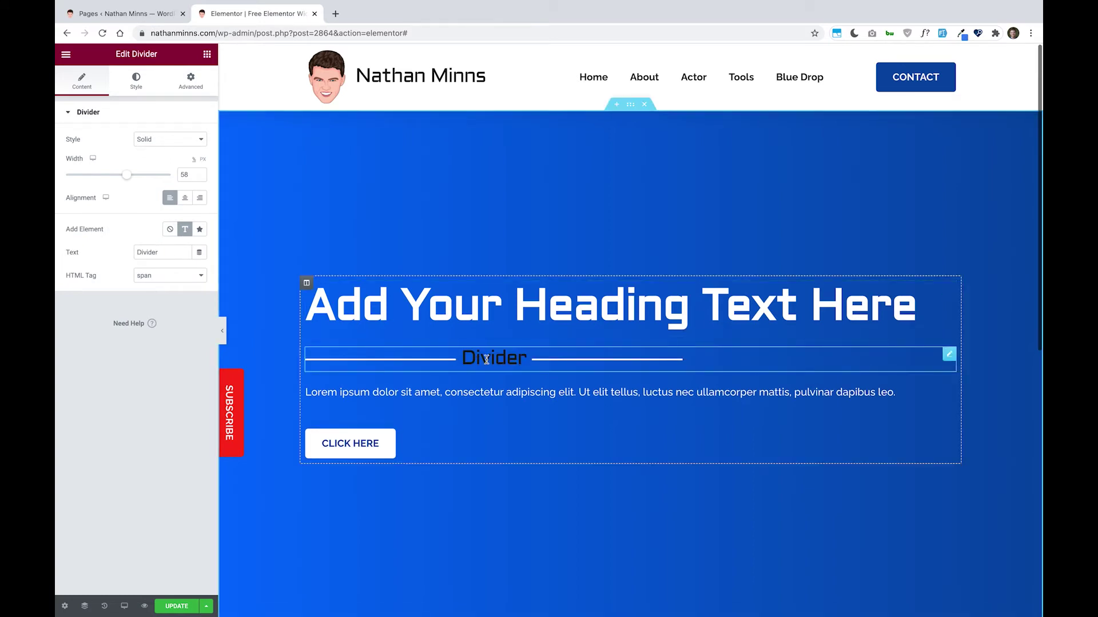
pyautogui.doubleClick(159, 252)
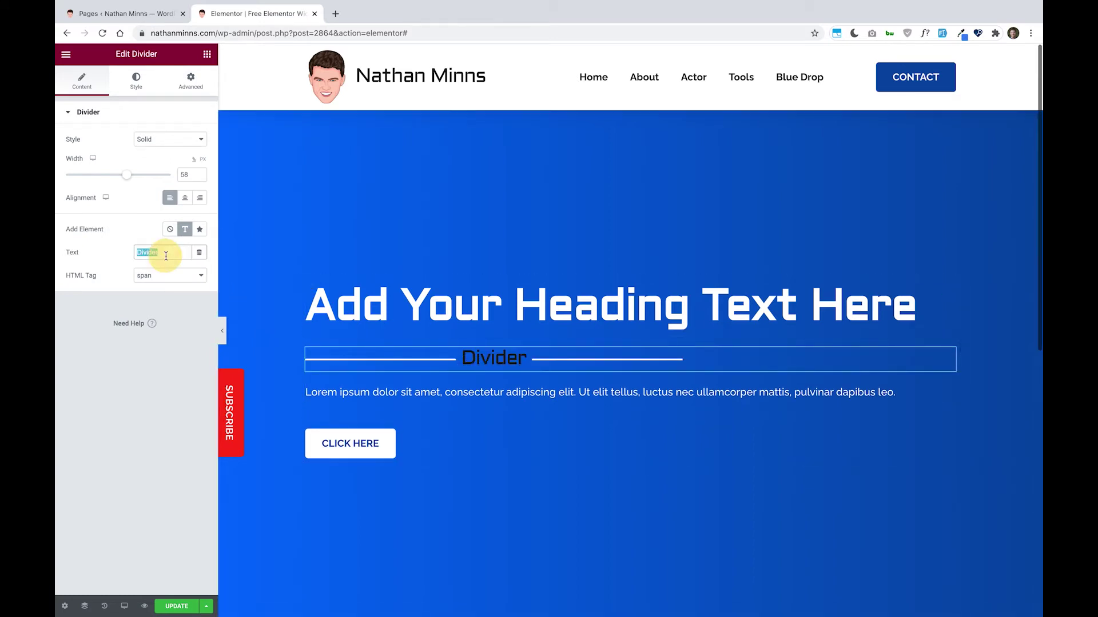
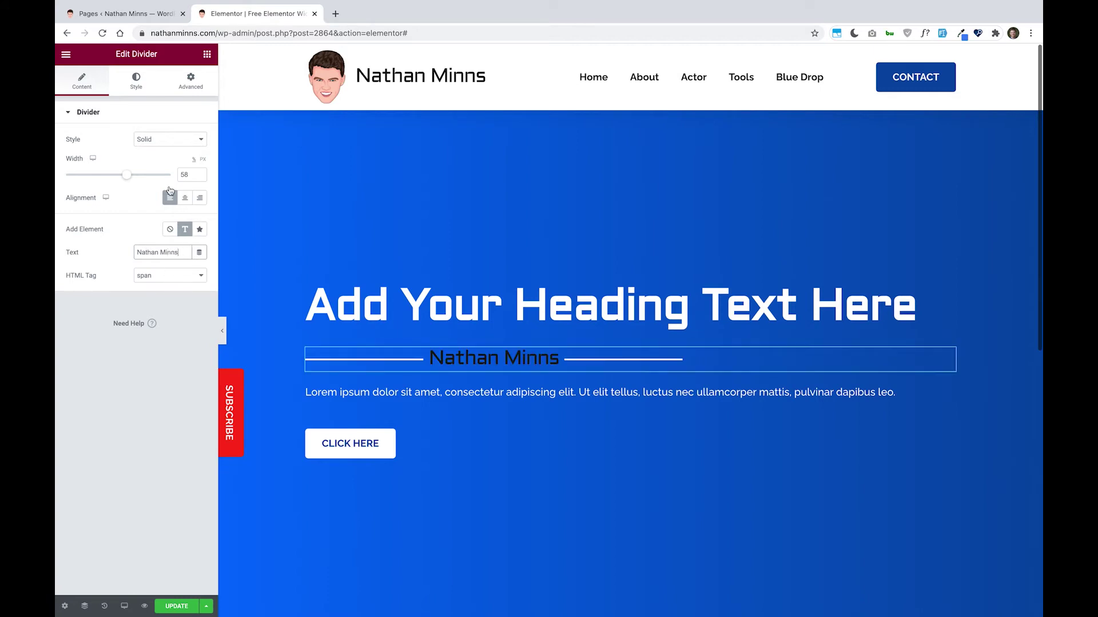
# - Color the divider text with the White global color
pyautogui.click(135, 85)
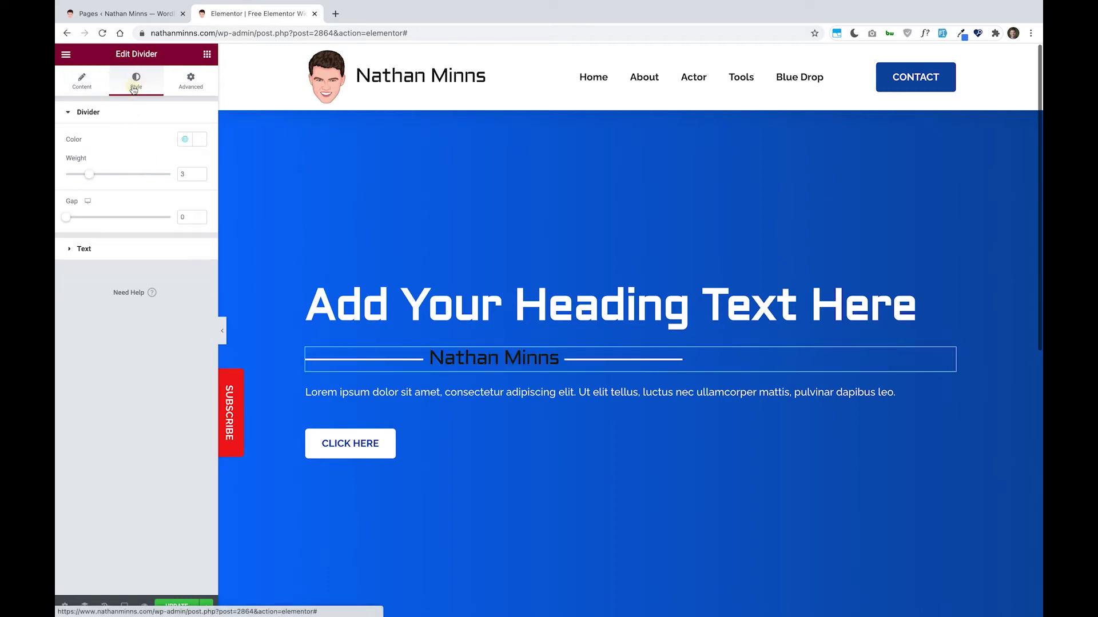
pyautogui.click(111, 249)
pyautogui.click(185, 166)
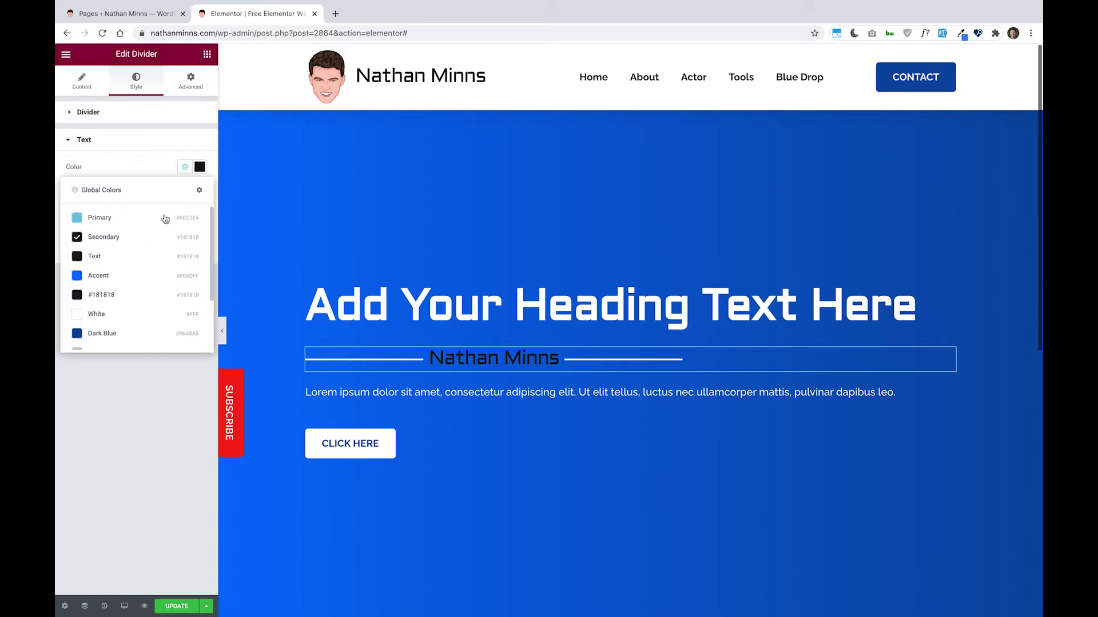
pyautogui.click(147, 315)
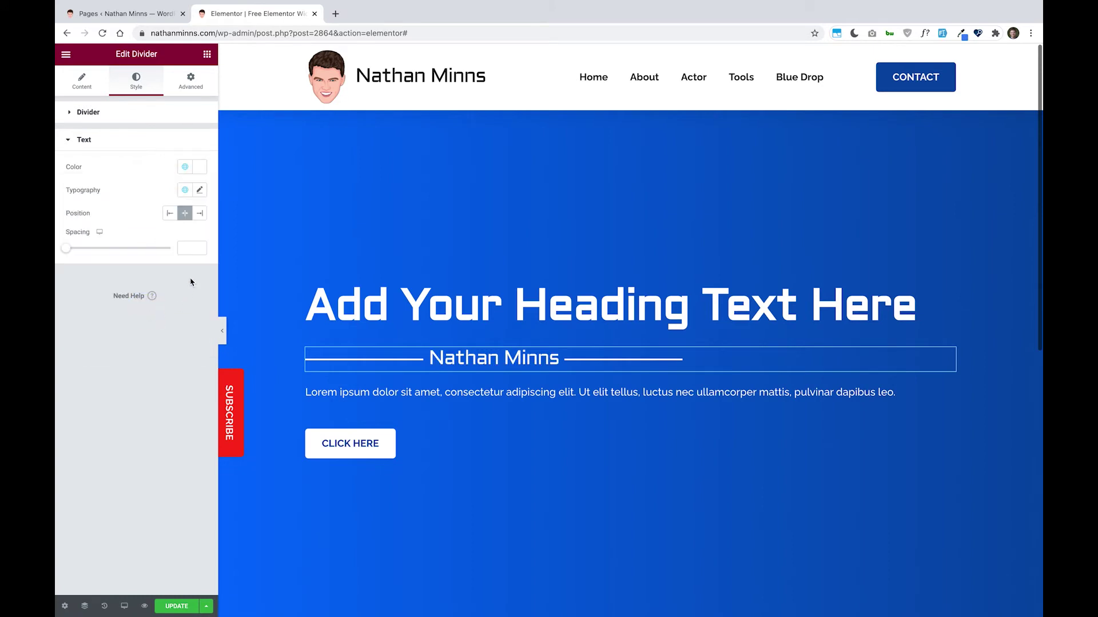
# - Set the divider text's typography to the Alata font family and adjust its size
pyautogui.click(185, 190)
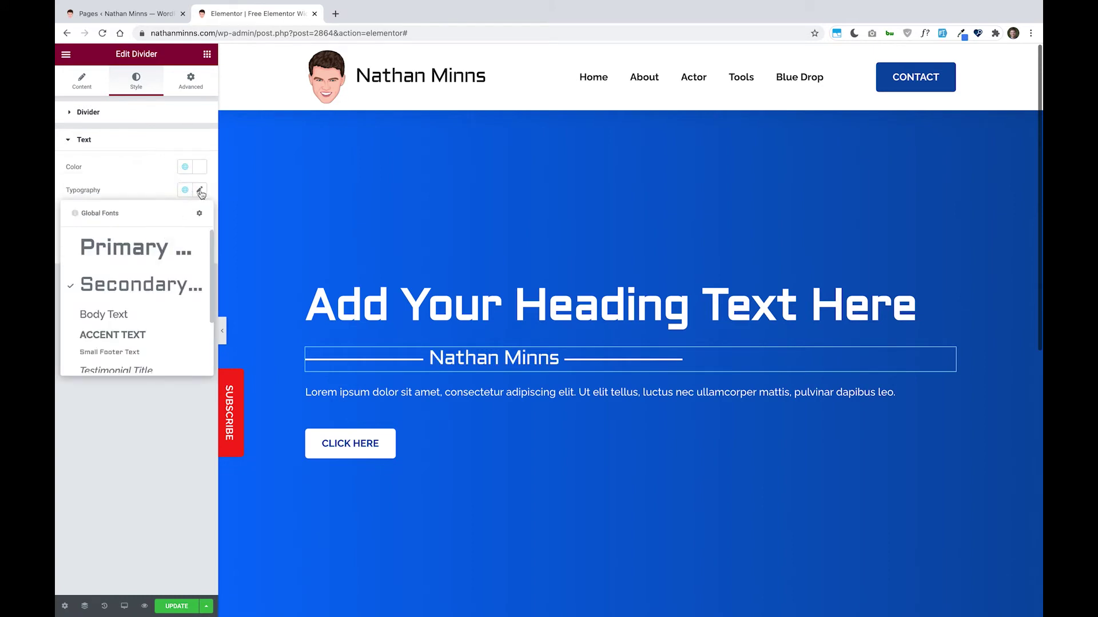
pyautogui.click(200, 191)
pyautogui.click(191, 241)
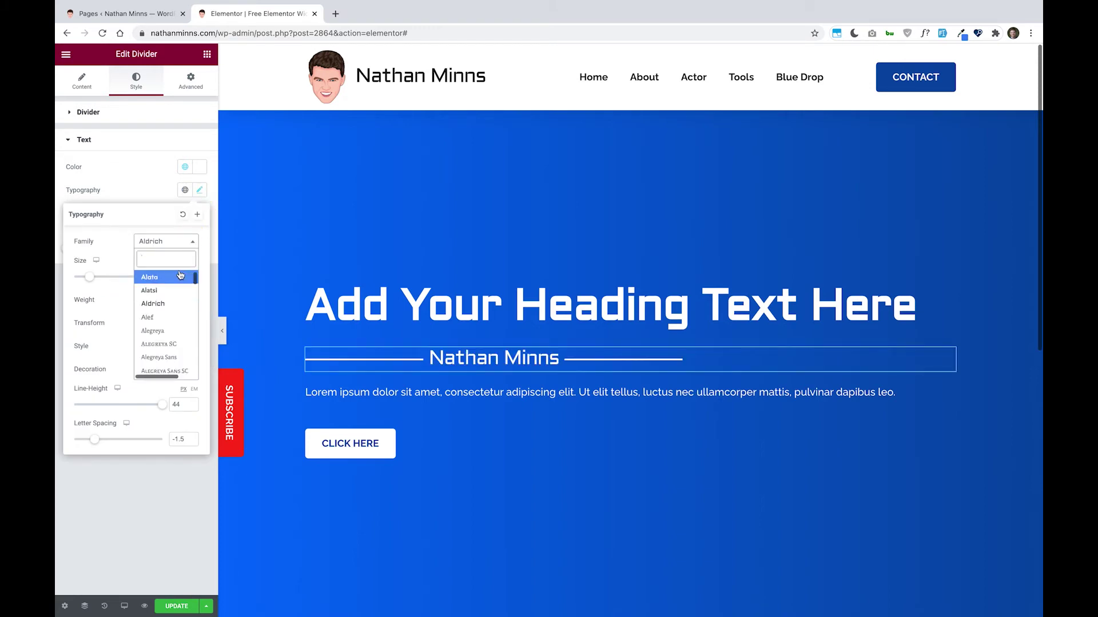
pyautogui.click(167, 278)
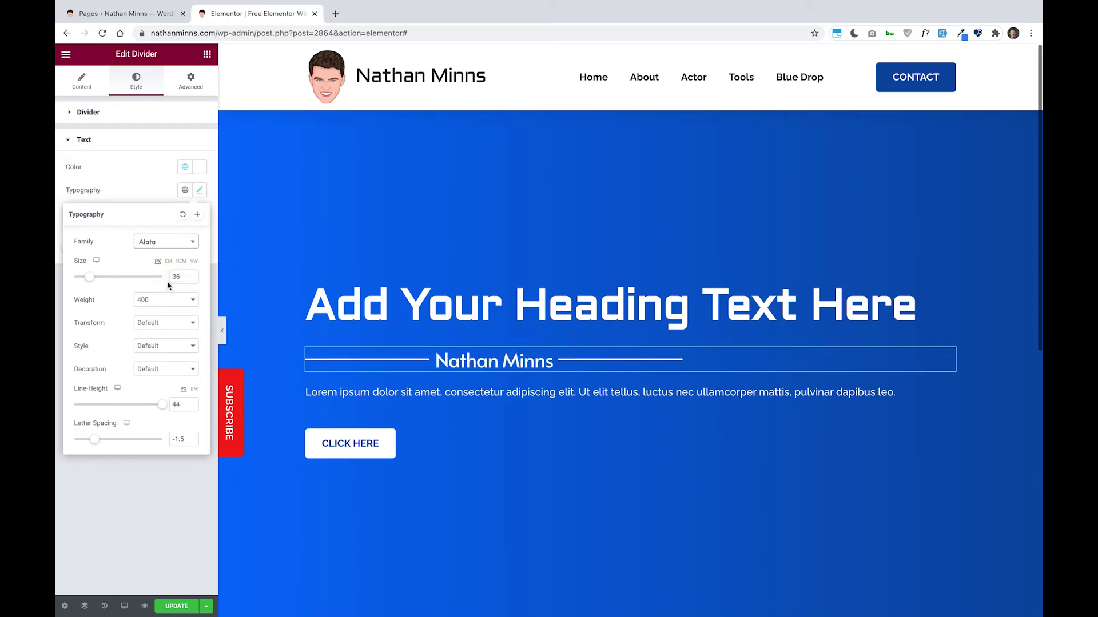
pyautogui.moveTo(94, 278)
pyautogui.mouseDown()
pyautogui.moveTo(123, 276)
pyautogui.moveTo(94, 283)
pyautogui.mouseUp()
pyautogui.click(138, 189)
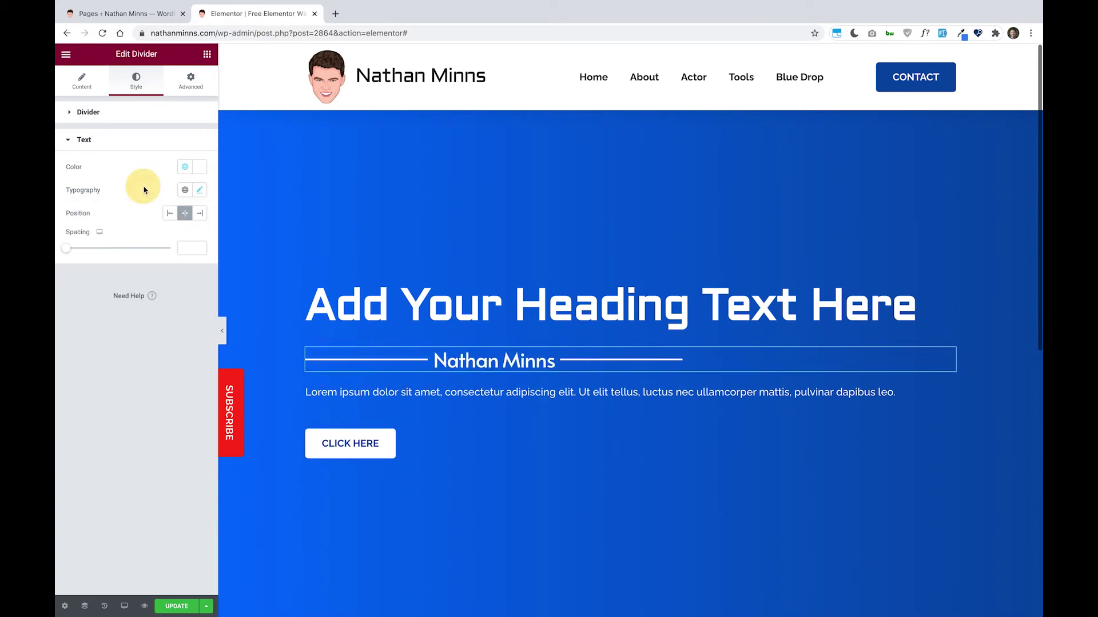
# - Centre the text on the divider line with 44 spacing to the lines
pyautogui.click(169, 213)
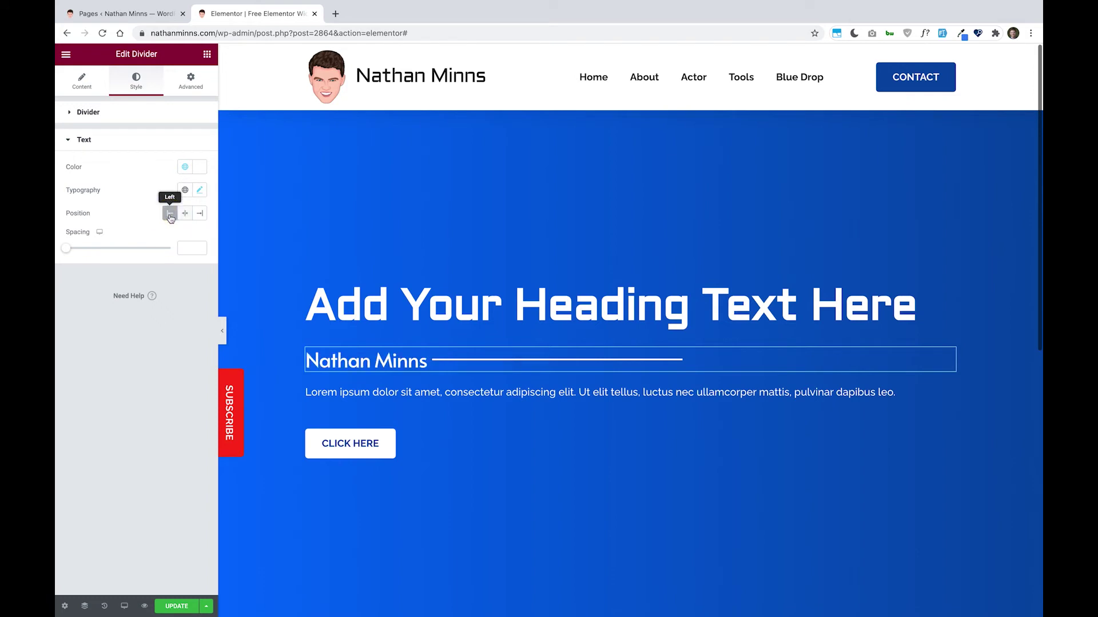
pyautogui.click(204, 215)
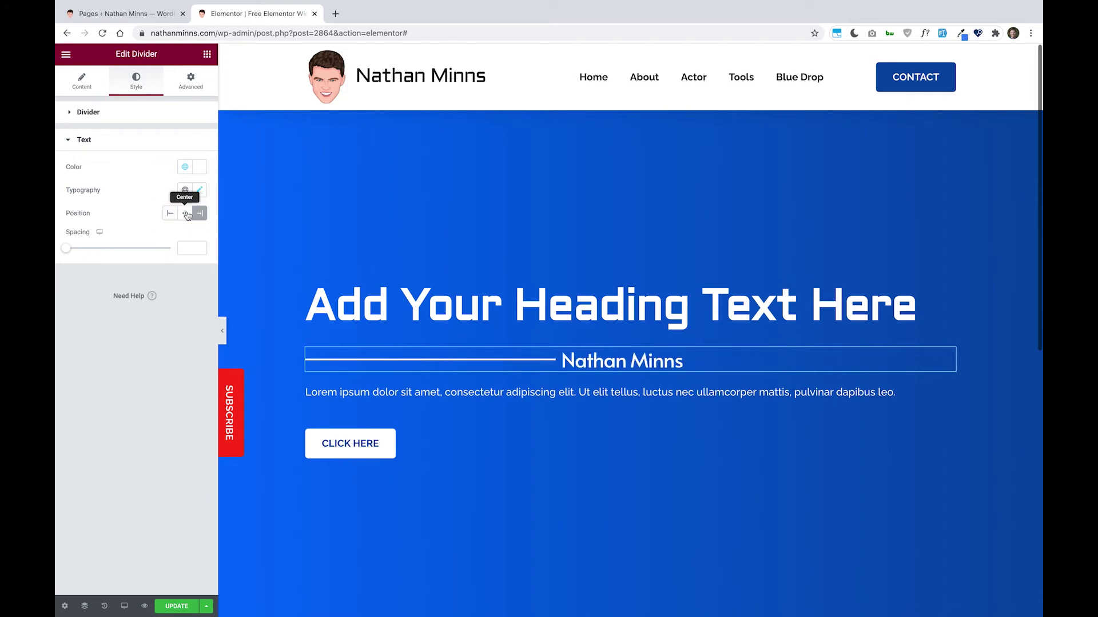
pyautogui.click(185, 214)
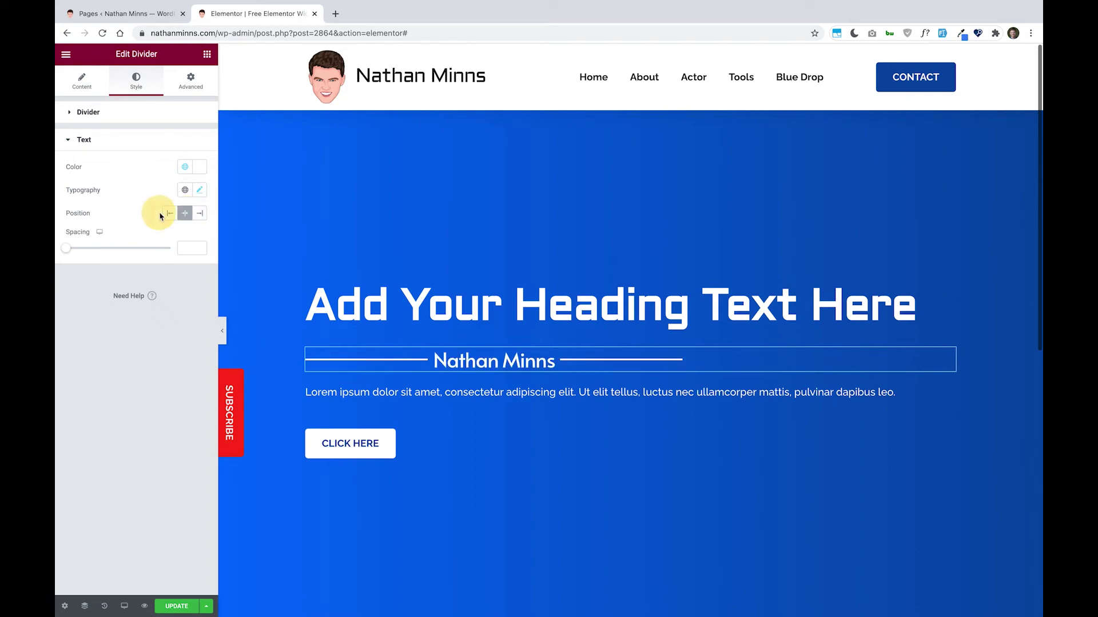
pyautogui.click(163, 214)
pyautogui.click(200, 215)
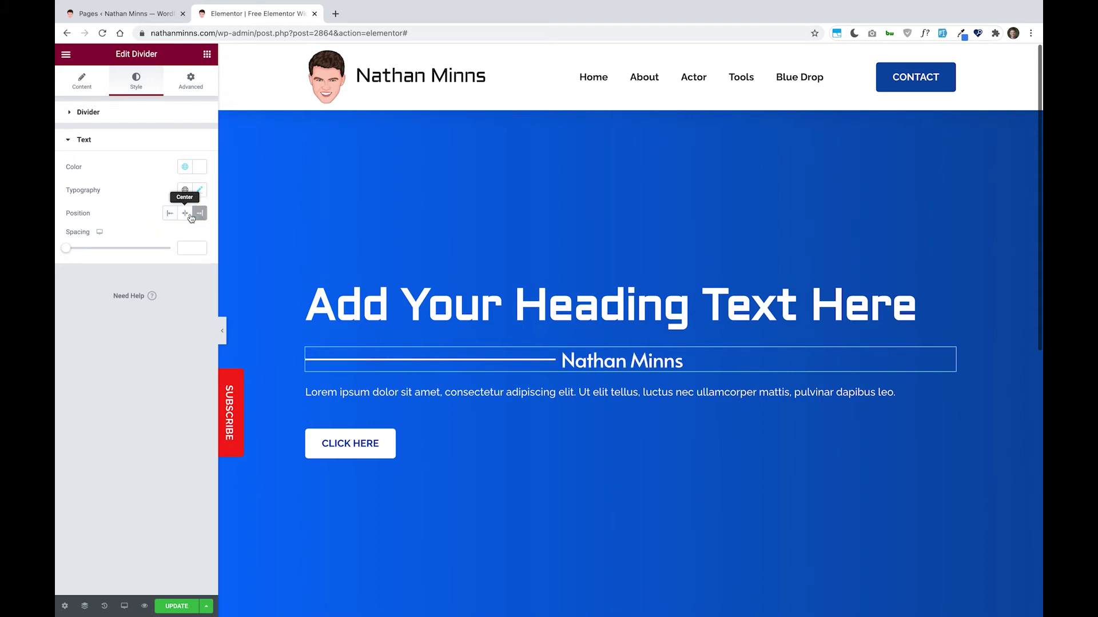
pyautogui.click(184, 213)
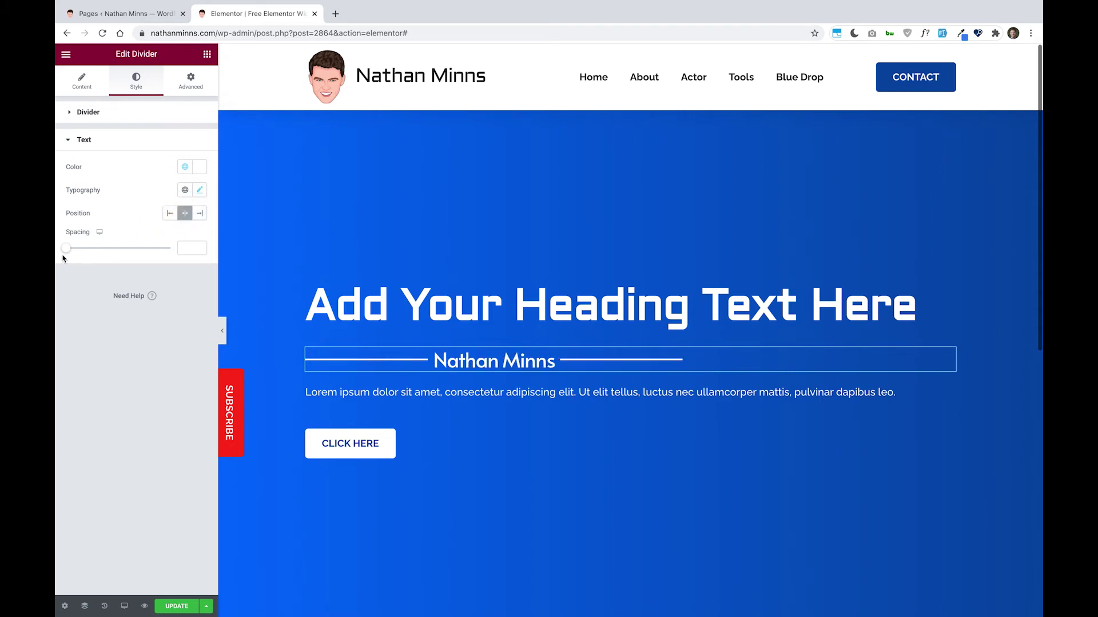
pyautogui.moveTo(67, 251)
pyautogui.mouseDown()
pyautogui.moveTo(159, 238)
pyautogui.moveTo(58, 245)
pyautogui.mouseUp()
# - Replace the divider's text element with the Subway icon from the Icon Library
pyautogui.click(81, 85)
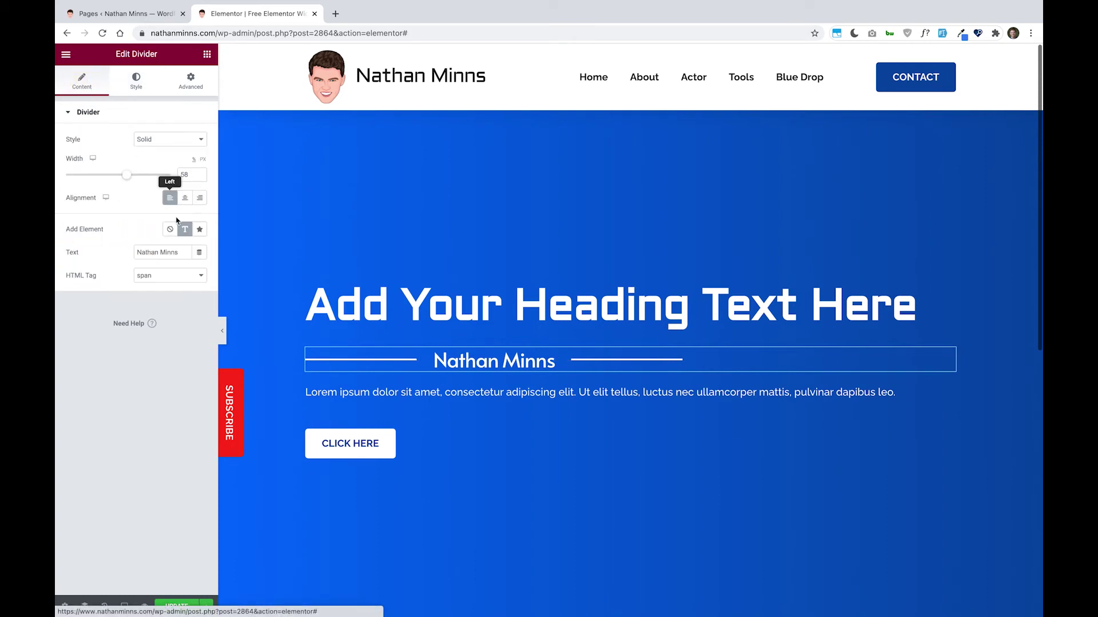
pyautogui.click(199, 230)
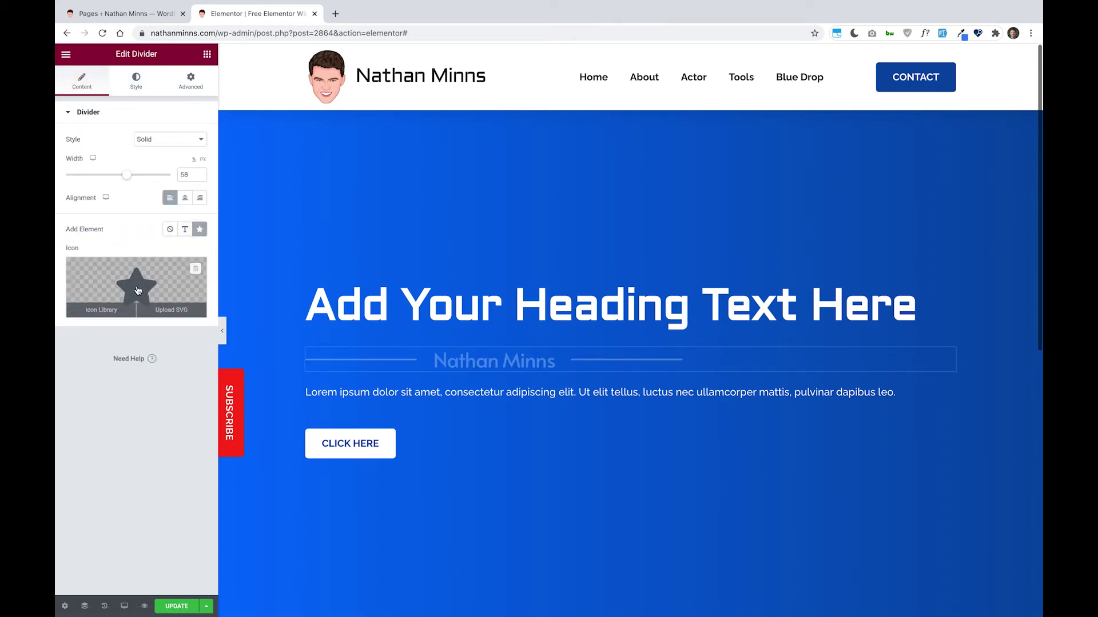
pyautogui.click(135, 284)
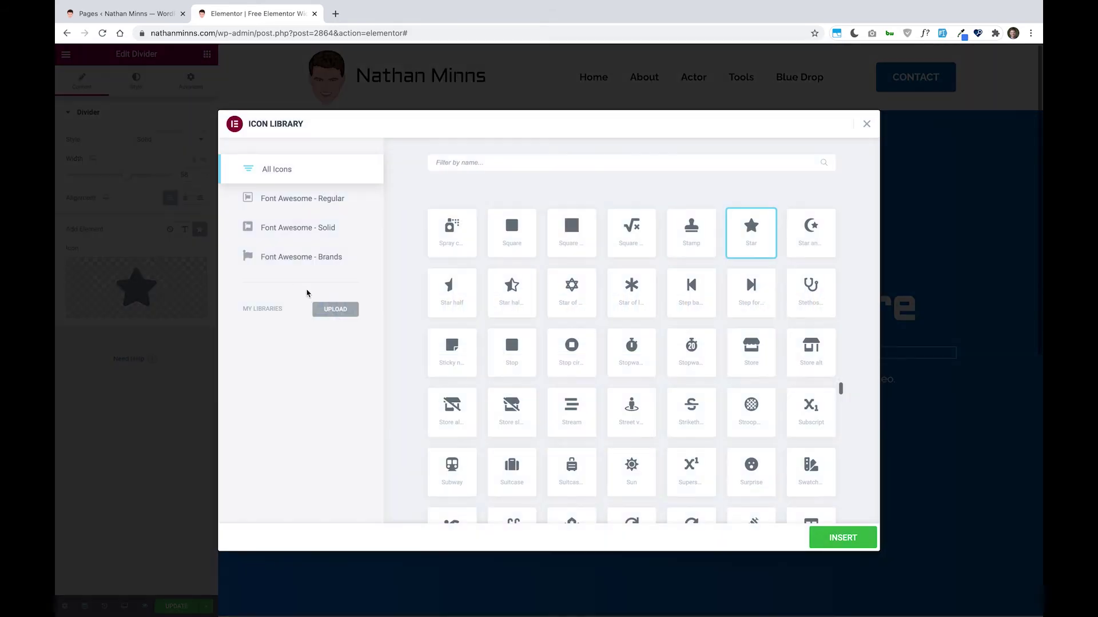
pyautogui.click(452, 465)
pyautogui.click(810, 535)
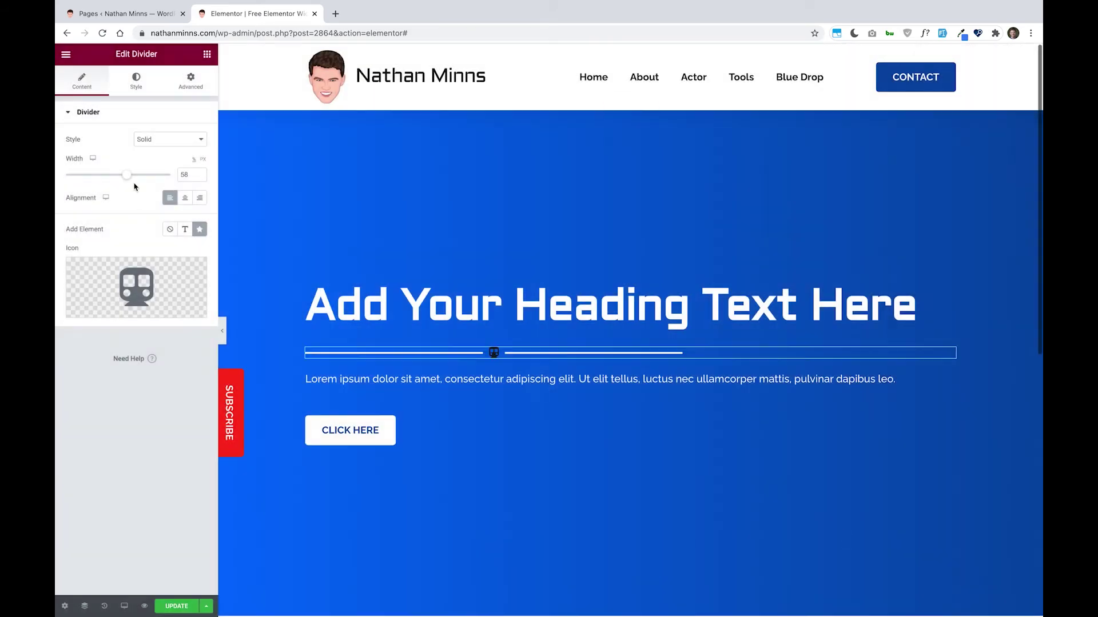
pyautogui.click(138, 86)
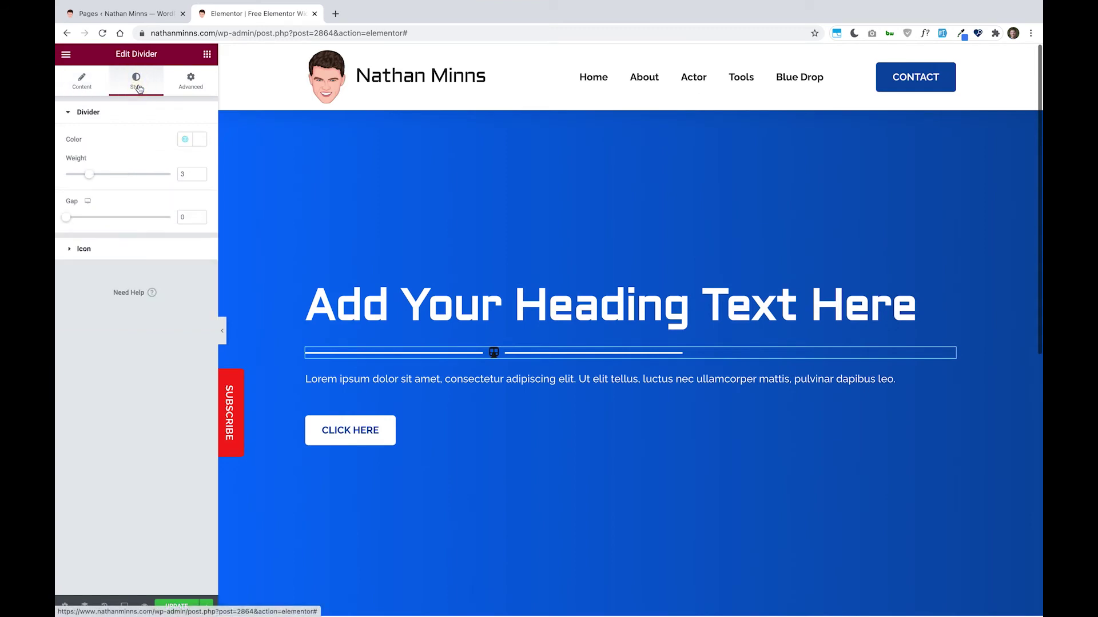
# - Try the Stacked and Framed icon views, then return the icon to Default
pyautogui.click(98, 250)
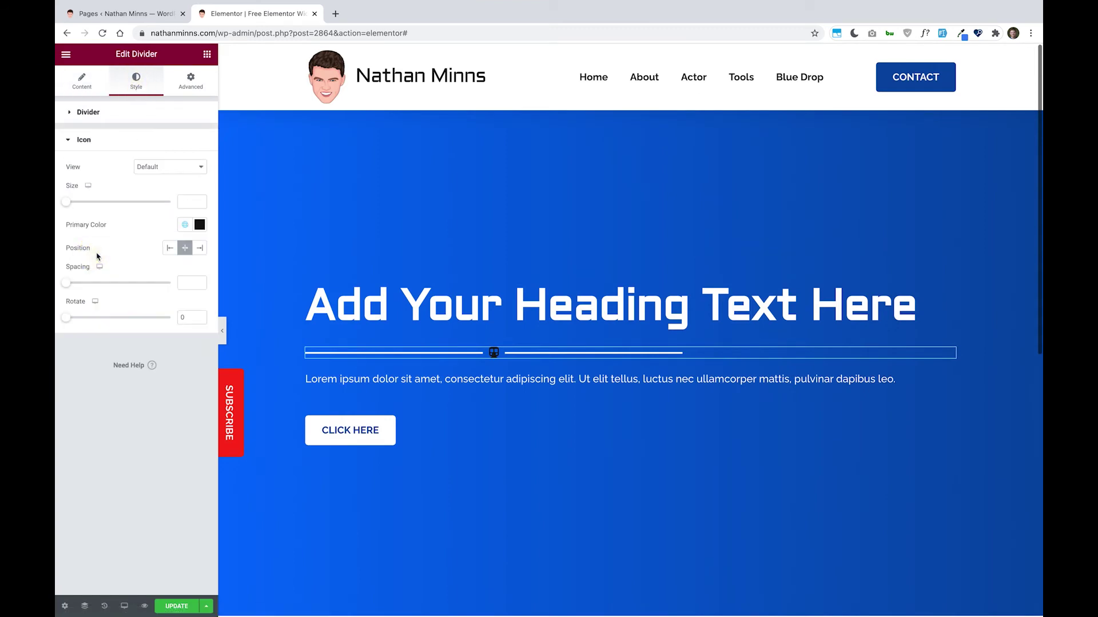
pyautogui.click(160, 171)
pyautogui.click(178, 182)
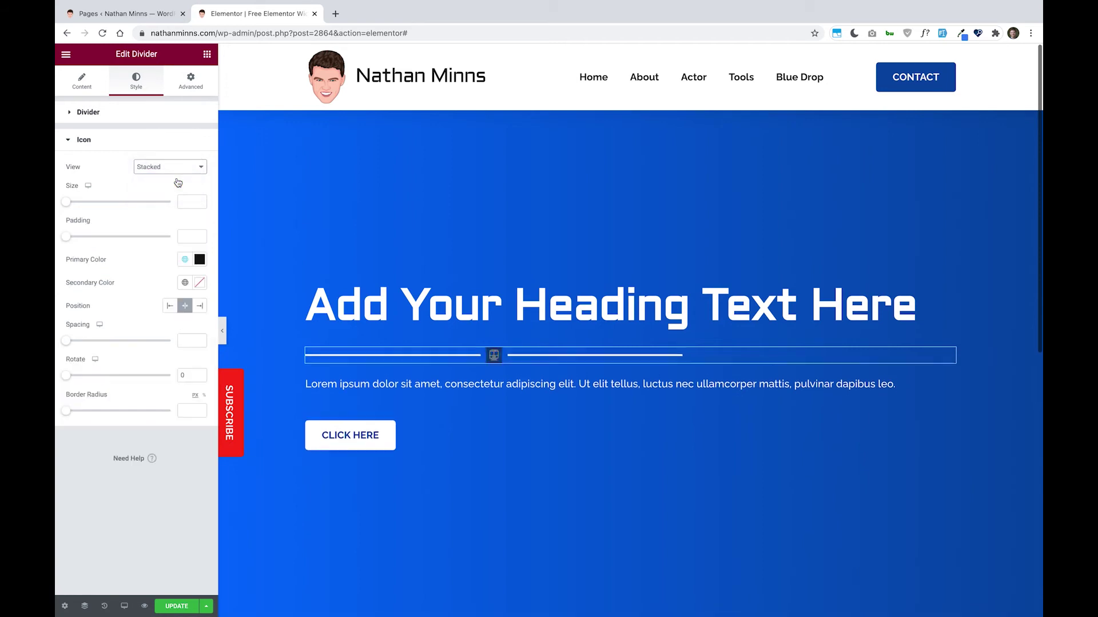
pyautogui.click(173, 167)
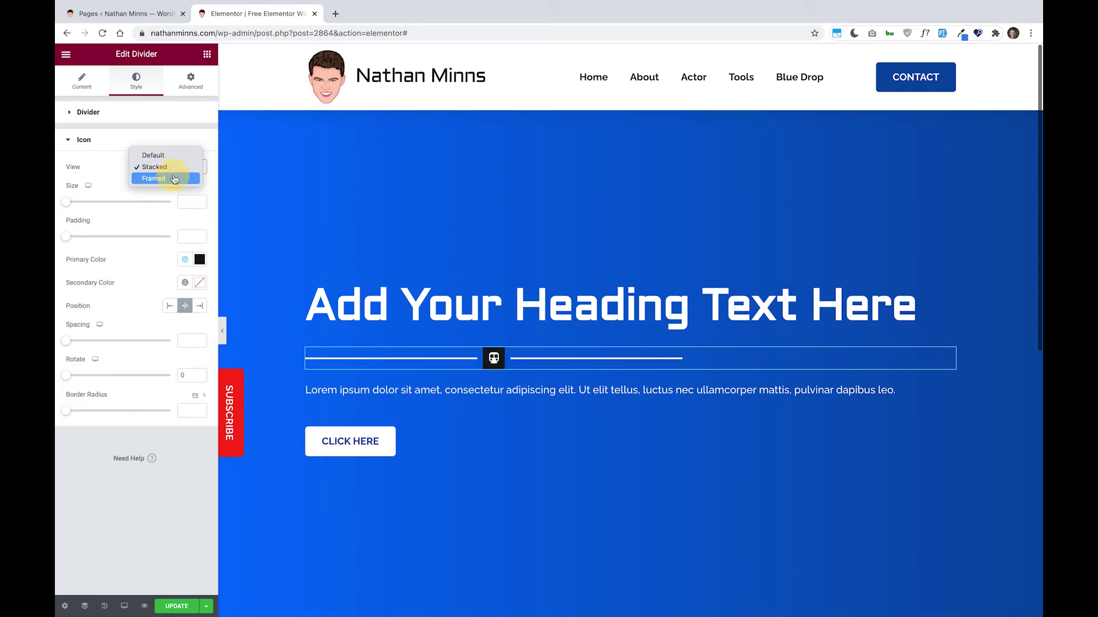
pyautogui.click(174, 180)
pyautogui.click(175, 166)
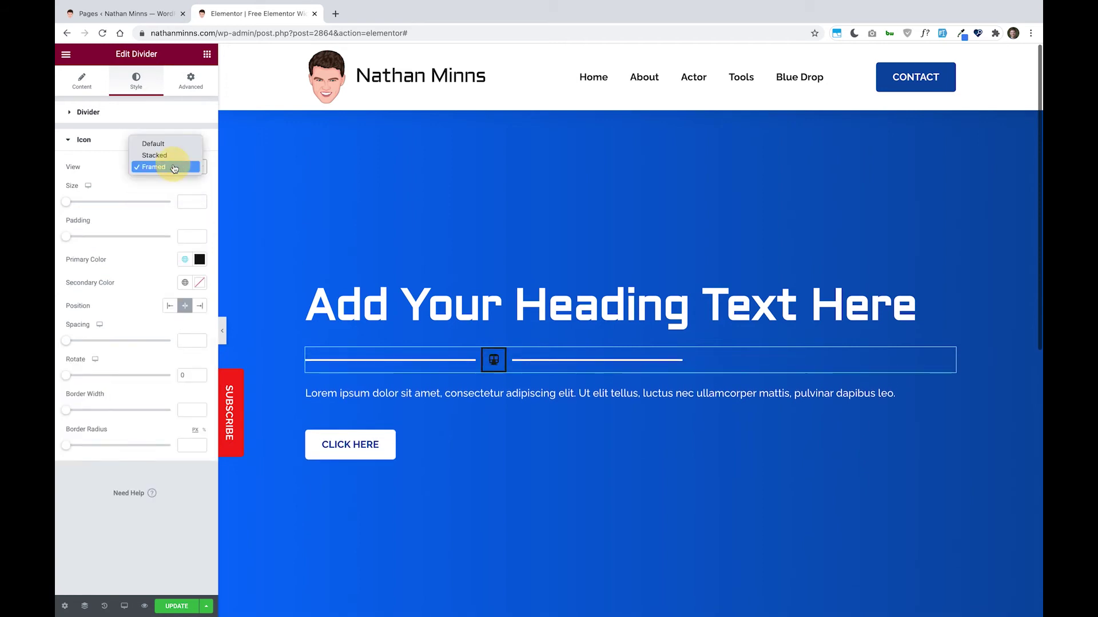
pyautogui.click(172, 143)
# - Set the train icon to size 88, color #FFFFFF, spacing 26, and Stacked view
pyautogui.moveTo(66, 201); pyautogui.dragTo(95, 207)
pyautogui.click(196, 225)
pyautogui.moveTo(162, 282)
pyautogui.mouseDown()
pyautogui.moveTo(154, 306)
pyautogui.moveTo(55, 228)
pyautogui.moveTo(56, 216)
pyautogui.mouseUp()
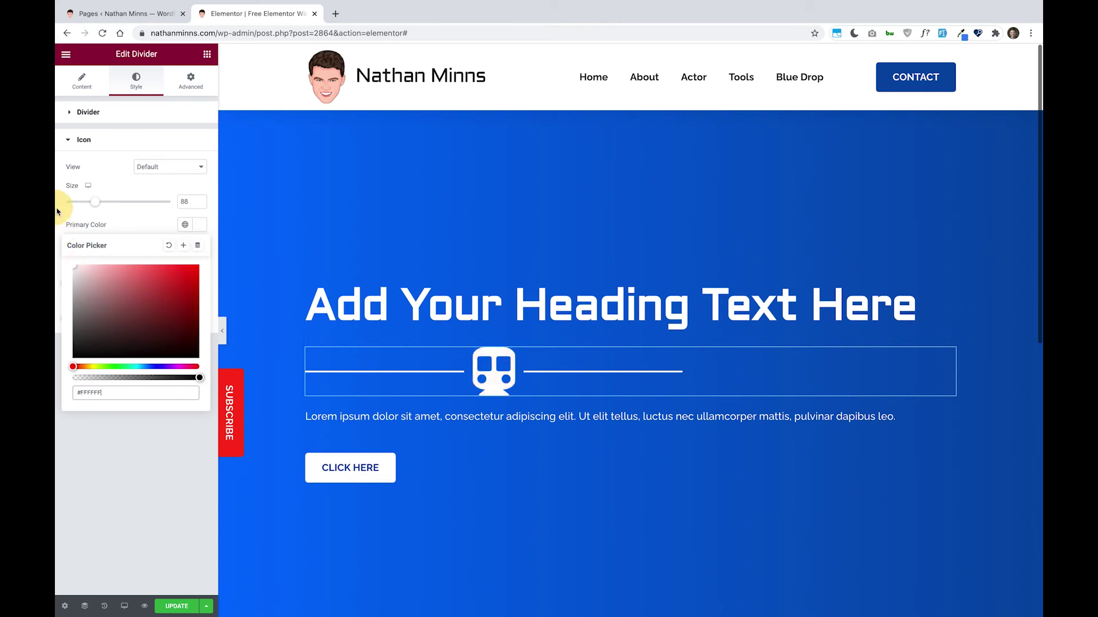
pyautogui.click(135, 229)
pyautogui.moveTo(66, 283); pyautogui.dragTo(120, 283)
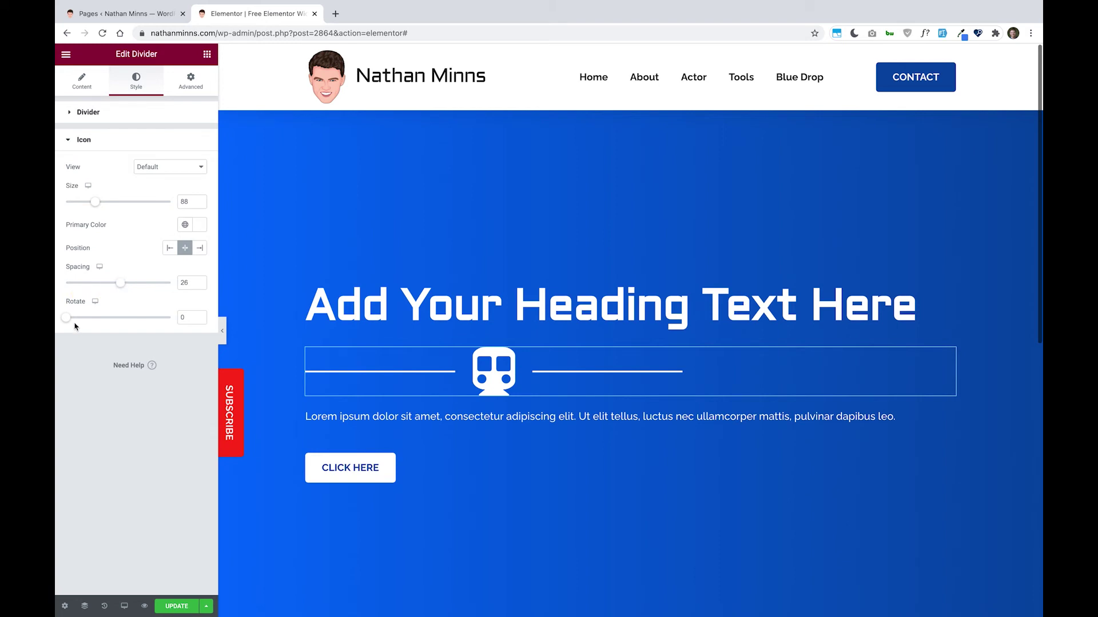
pyautogui.moveTo(66, 319)
pyautogui.mouseDown()
pyautogui.moveTo(162, 318)
pyautogui.moveTo(66, 318)
pyautogui.mouseUp()
pyautogui.click(151, 168)
pyautogui.click(158, 176)
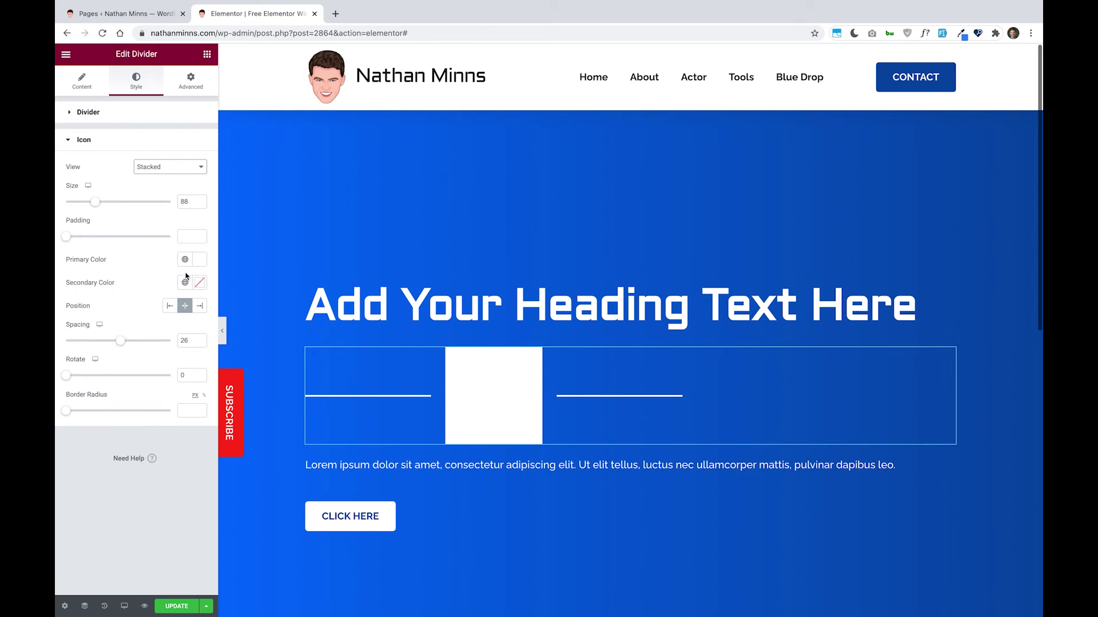
# - Give the icon a Dark Blue global secondary color and centre it on the divider
pyautogui.click(184, 282)
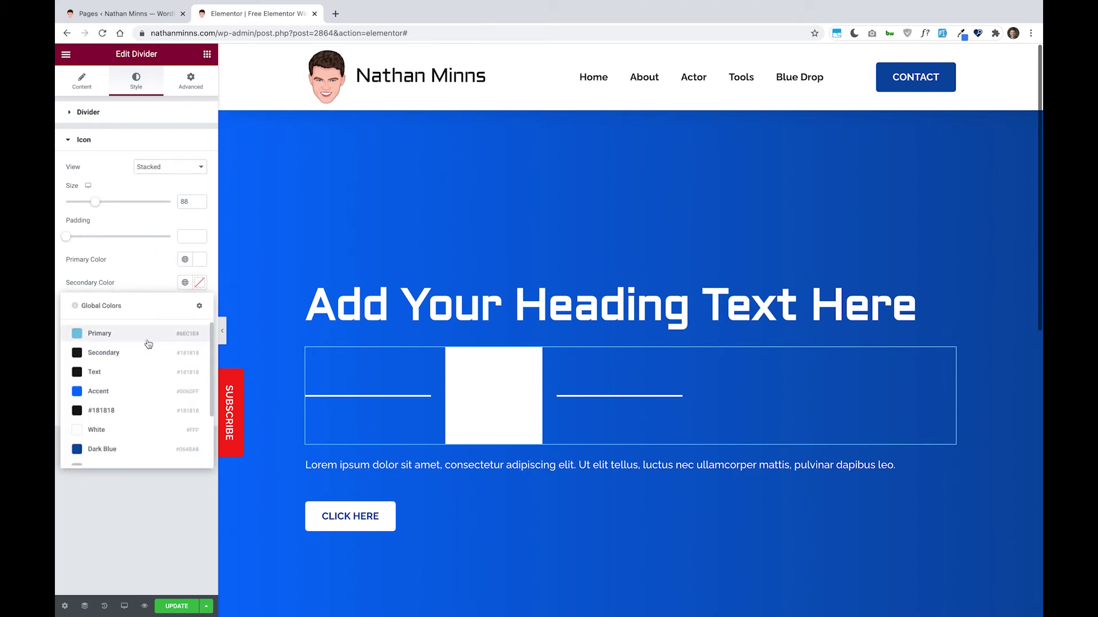
pyautogui.click(167, 450)
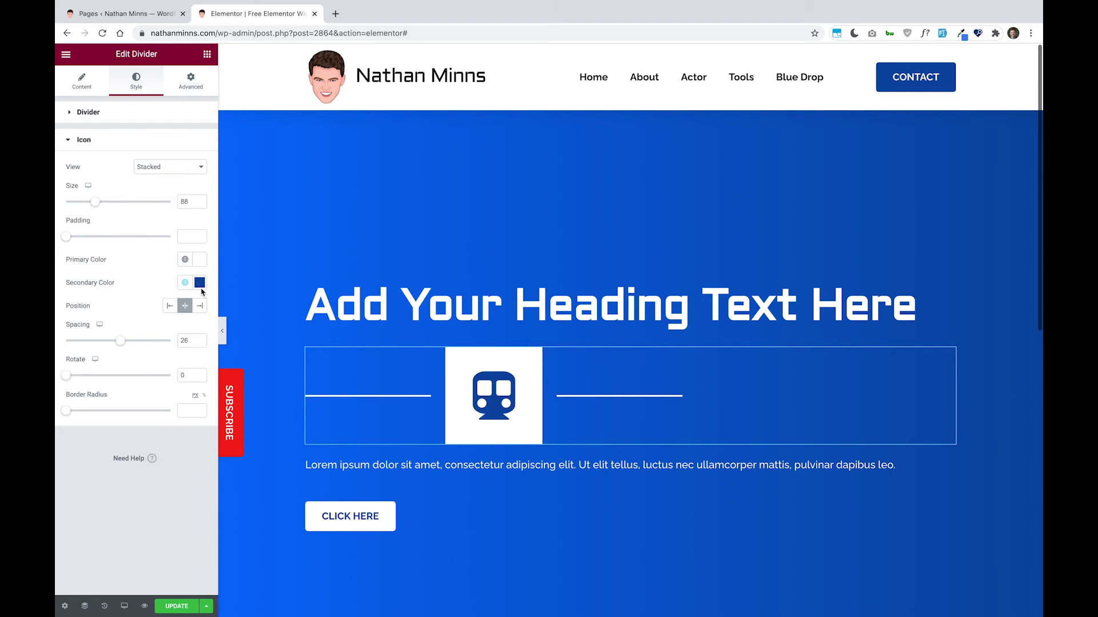
pyautogui.click(169, 307)
pyautogui.click(200, 306)
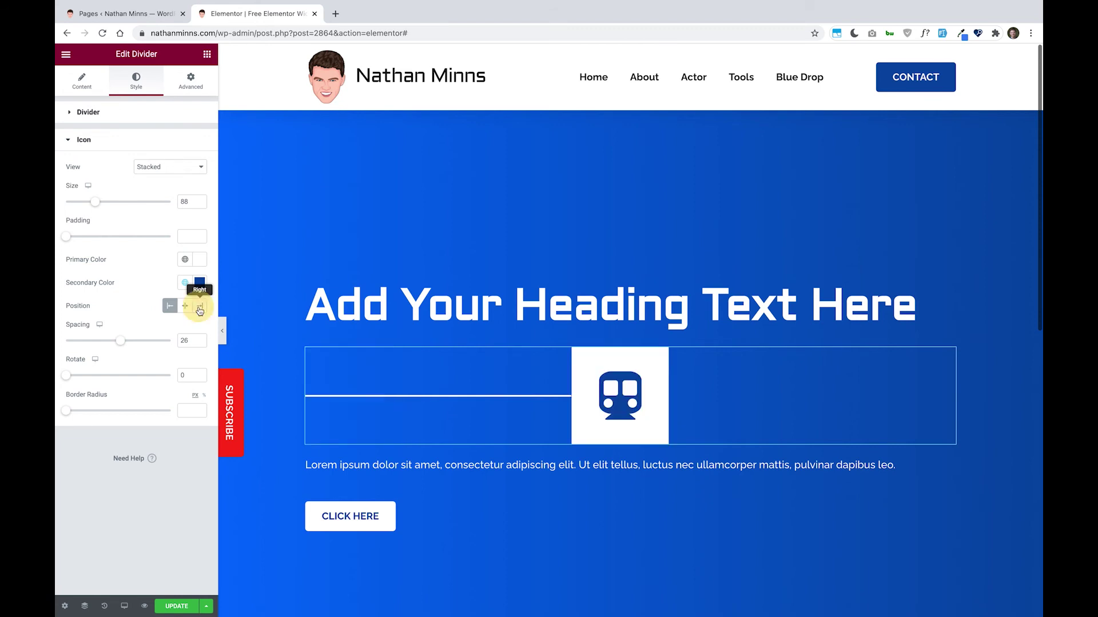
pyautogui.click(186, 307)
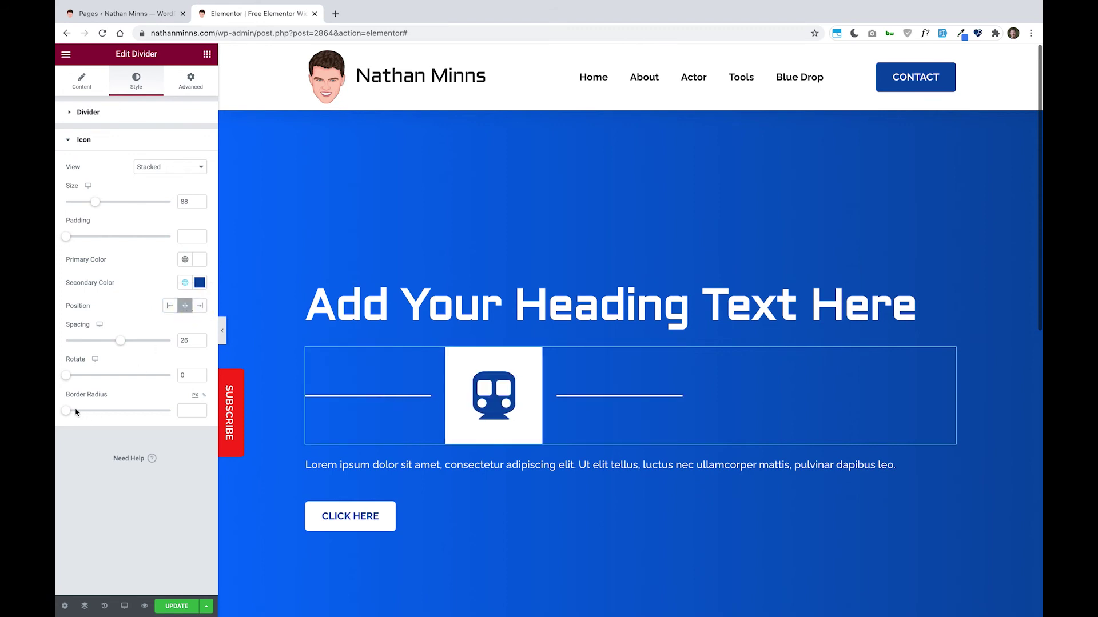
# - Round the icon background into a circle with border radius 100 and padding 31
pyautogui.moveTo(74, 414); pyautogui.dragTo(134, 411)
pyautogui.moveTo(119, 414); pyautogui.dragTo(250, 412)
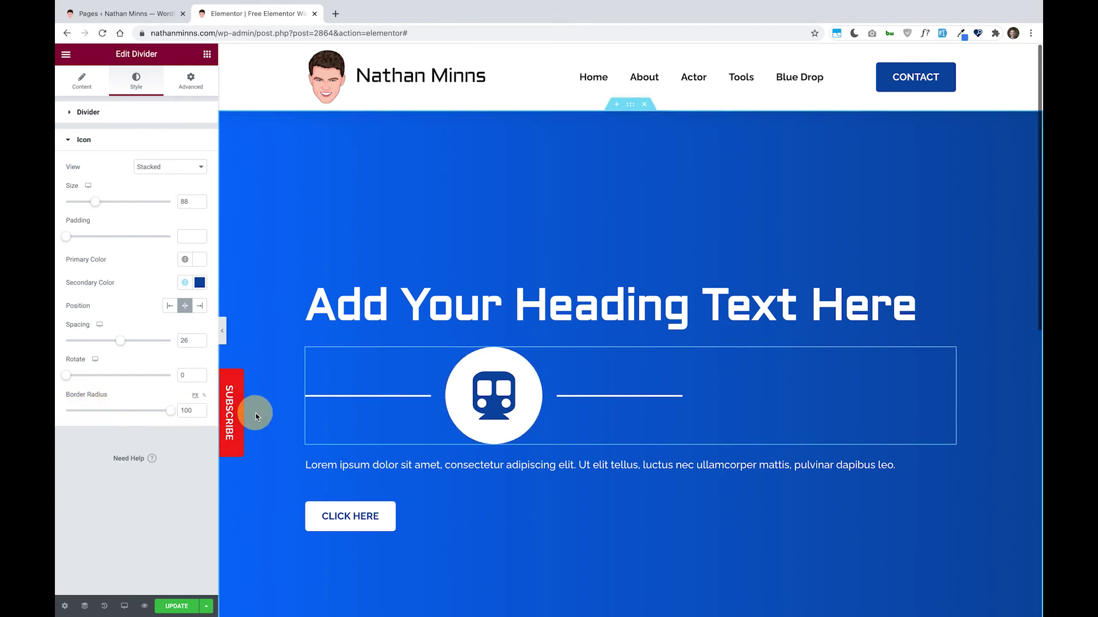
pyautogui.moveTo(66, 236); pyautogui.dragTo(96, 239)
# - Check the divider's Advanced settings and save the page with UPDATE
pyautogui.click(193, 89)
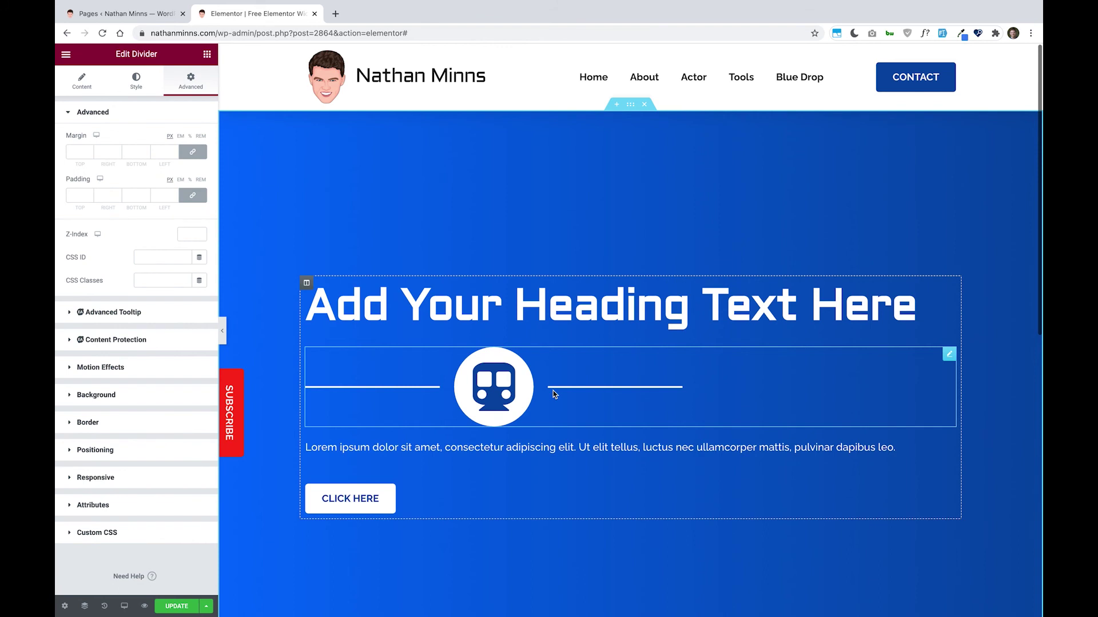
pyautogui.click(180, 605)
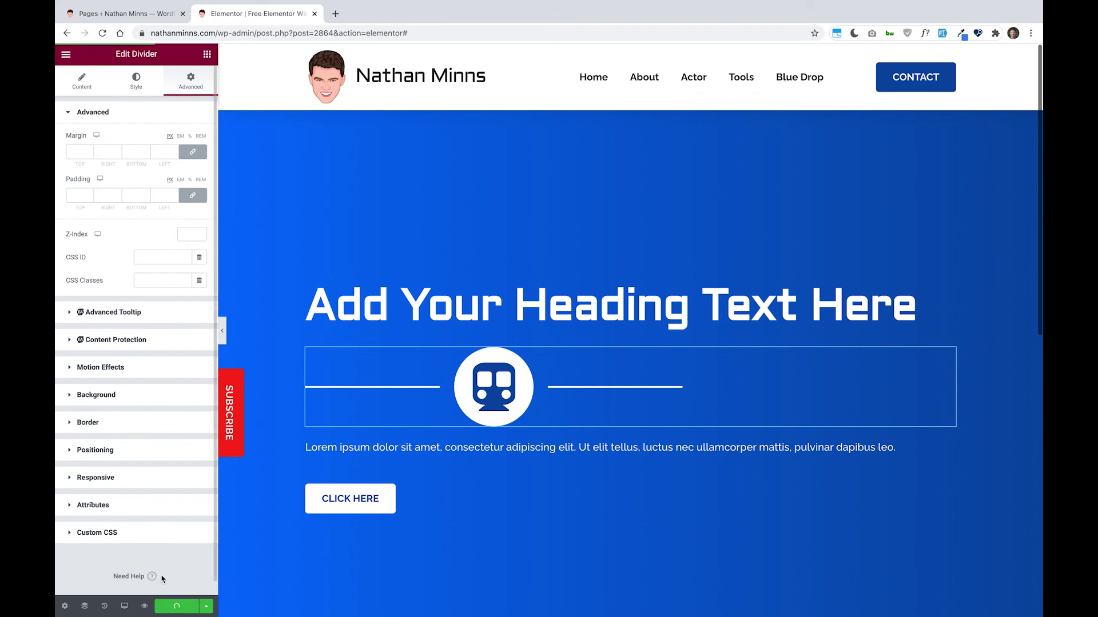